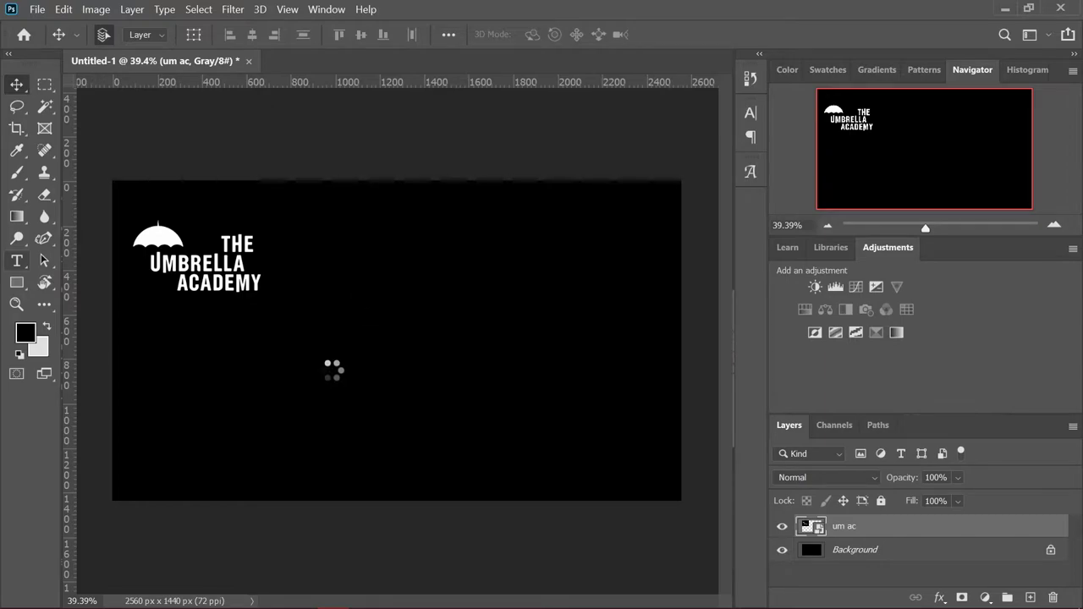
Add the UMBRELLA text near the canvas centre and make it white (Brightness 100)
key(t)
click(491, 341)
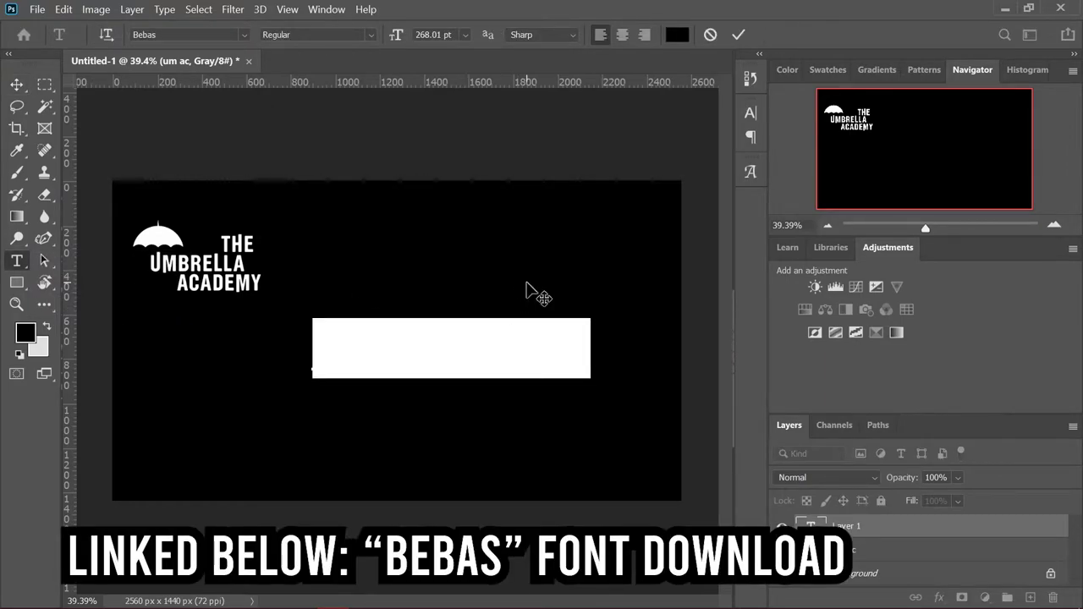
key(BackSpace)
text(THE TEXT)
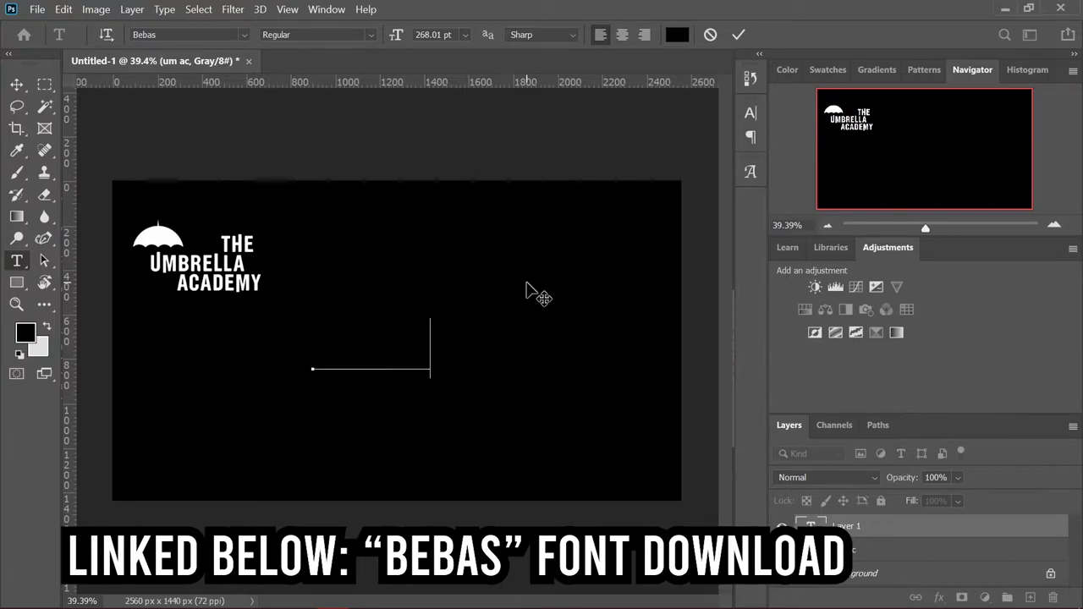
key(ctrl+a)
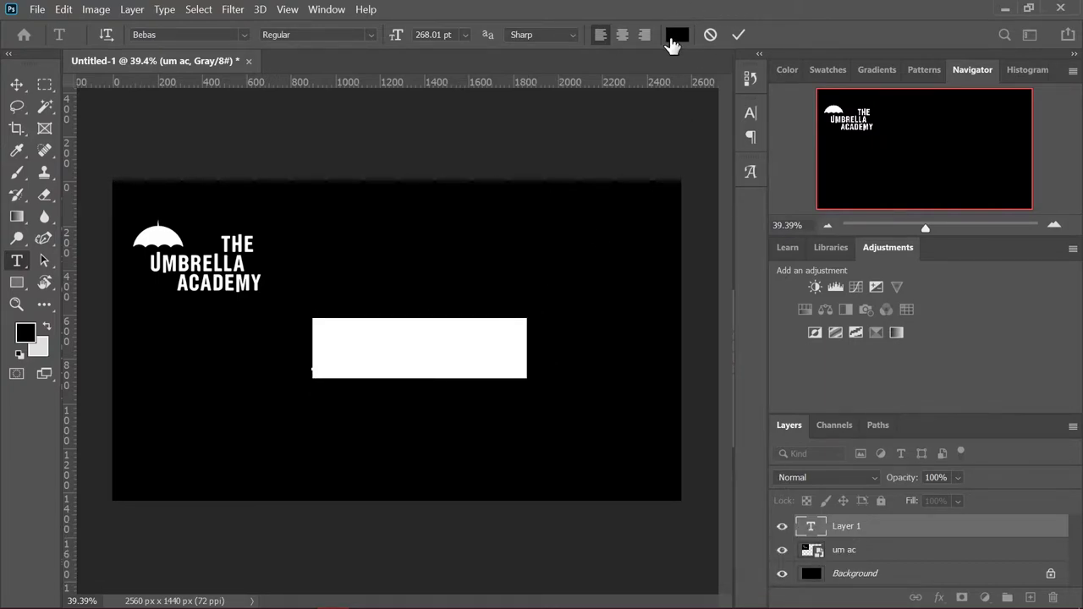
click(677, 35)
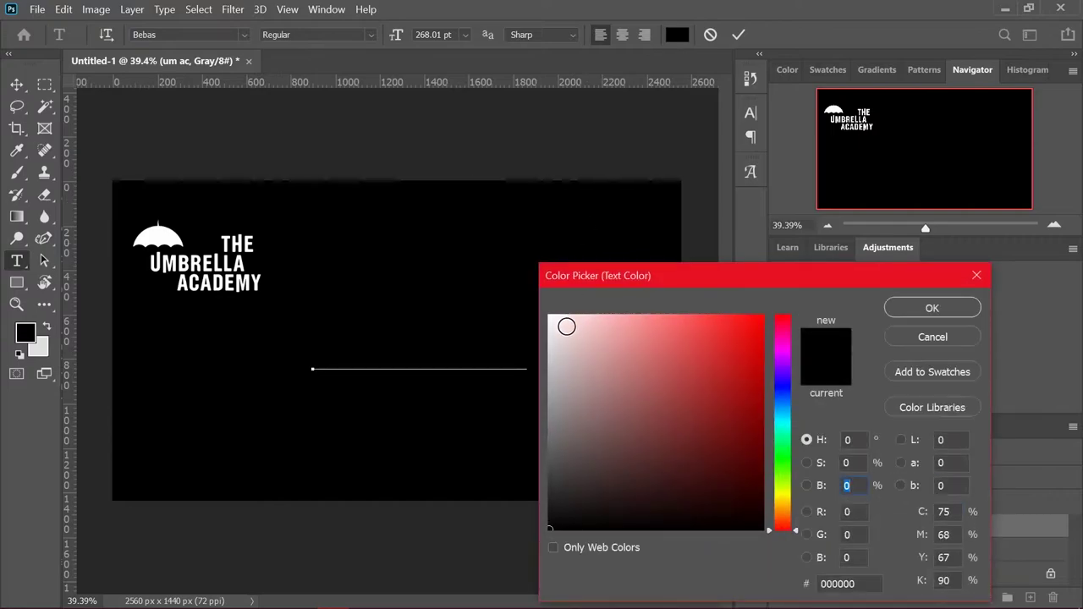
text(100)
click(931, 308)
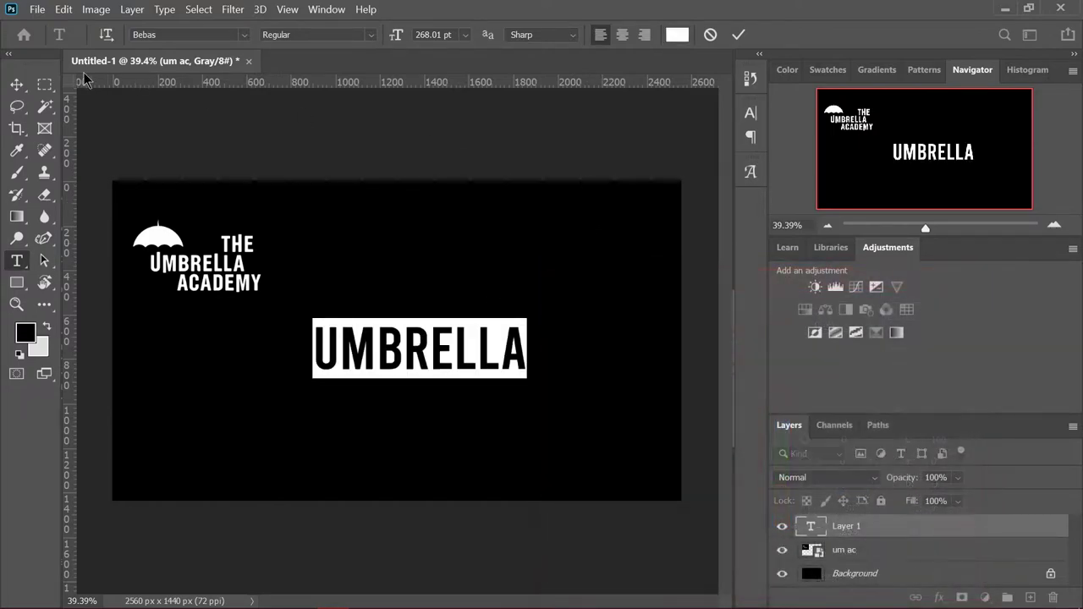
Apply Faux Bold to the UMBRELLA text in the Character panel and commit it
click(17, 85)
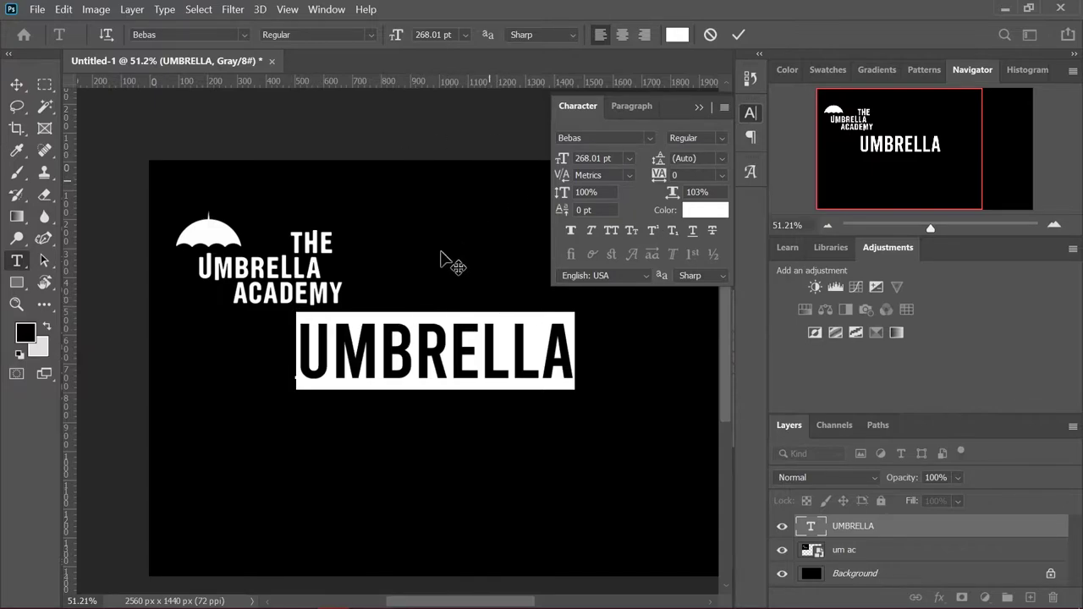
click(570, 230)
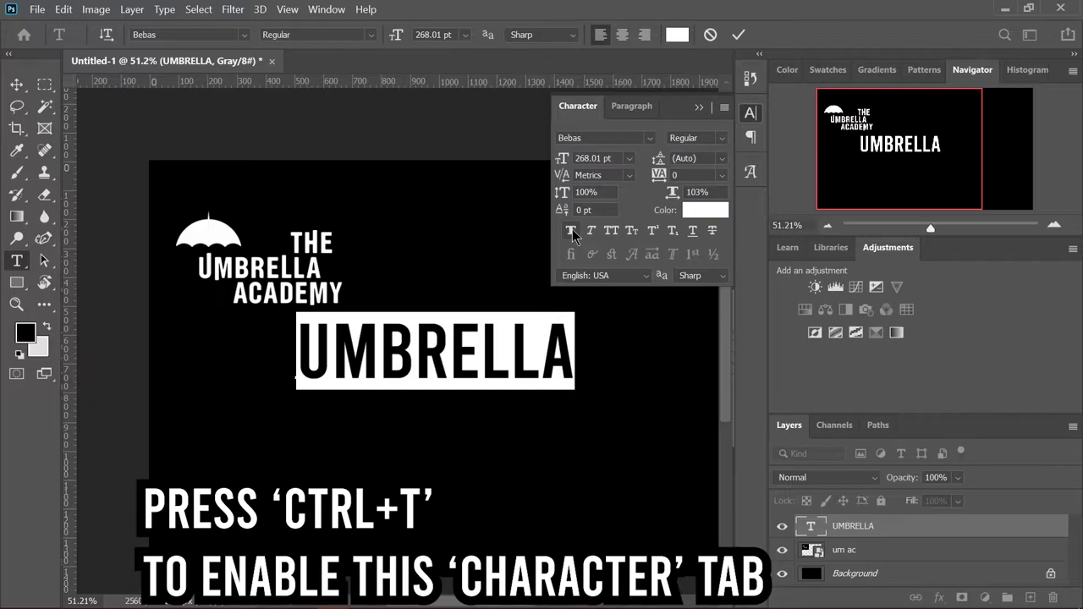
click(572, 232)
click(699, 109)
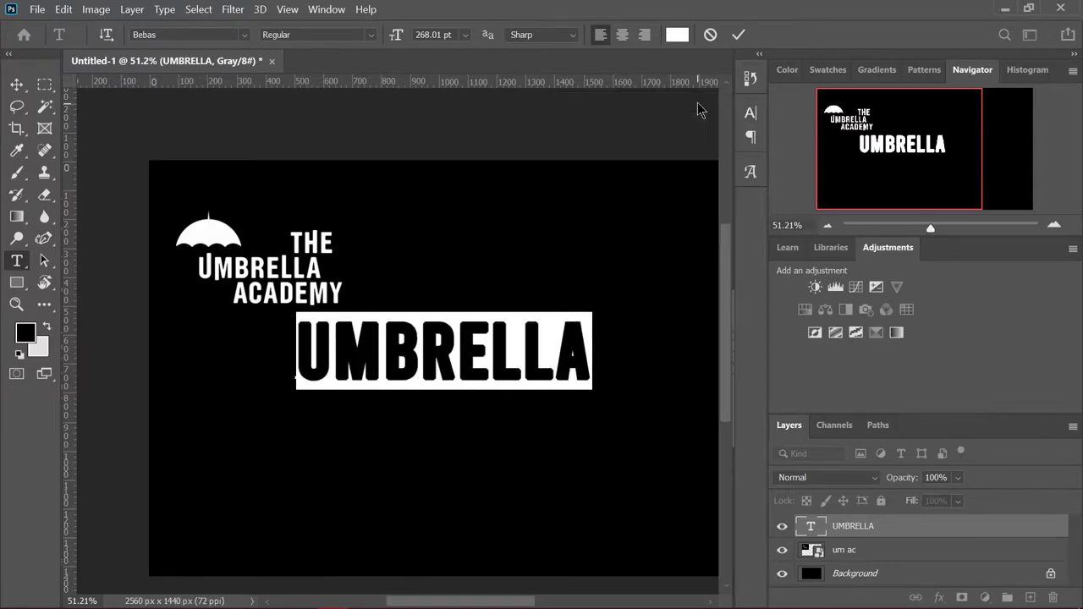
click(17, 85)
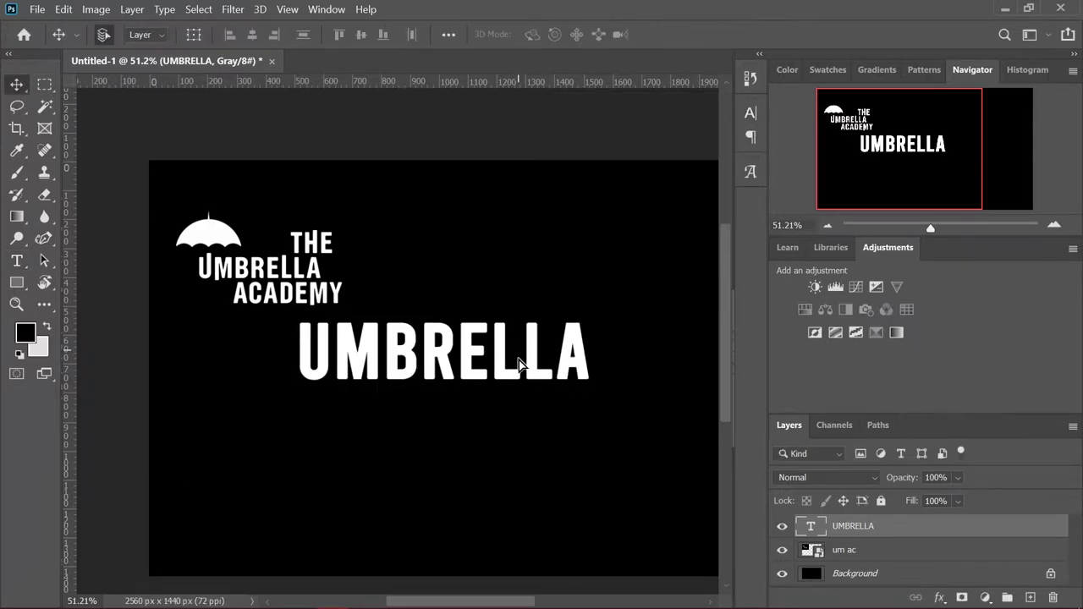
Drag the UMBRELLA text slightly lower on the canvas
drag(526, 360, 536, 395)
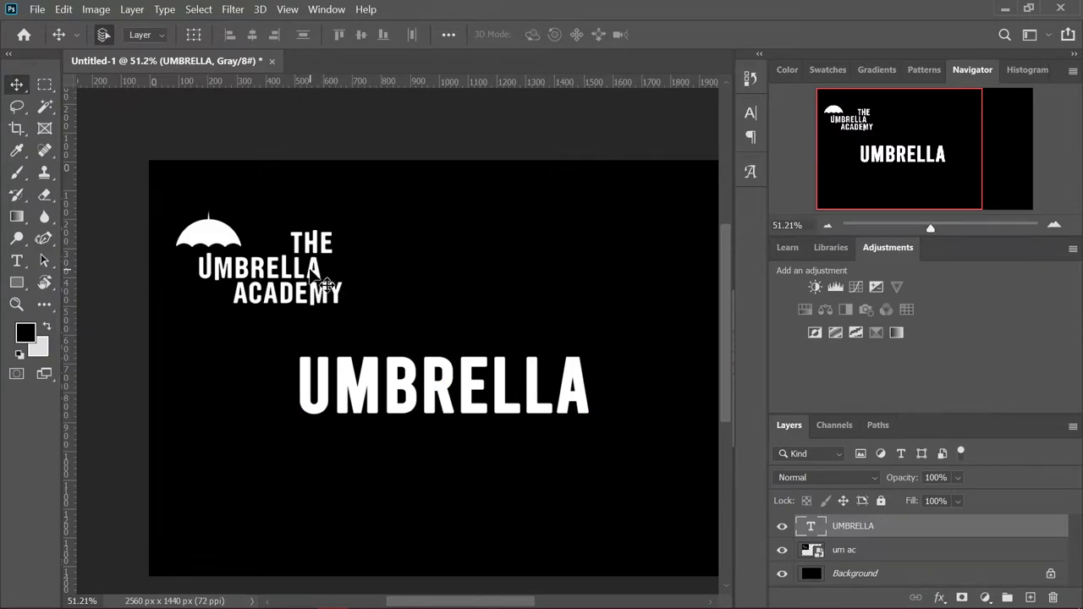
scroll(326, 285, up, 5)
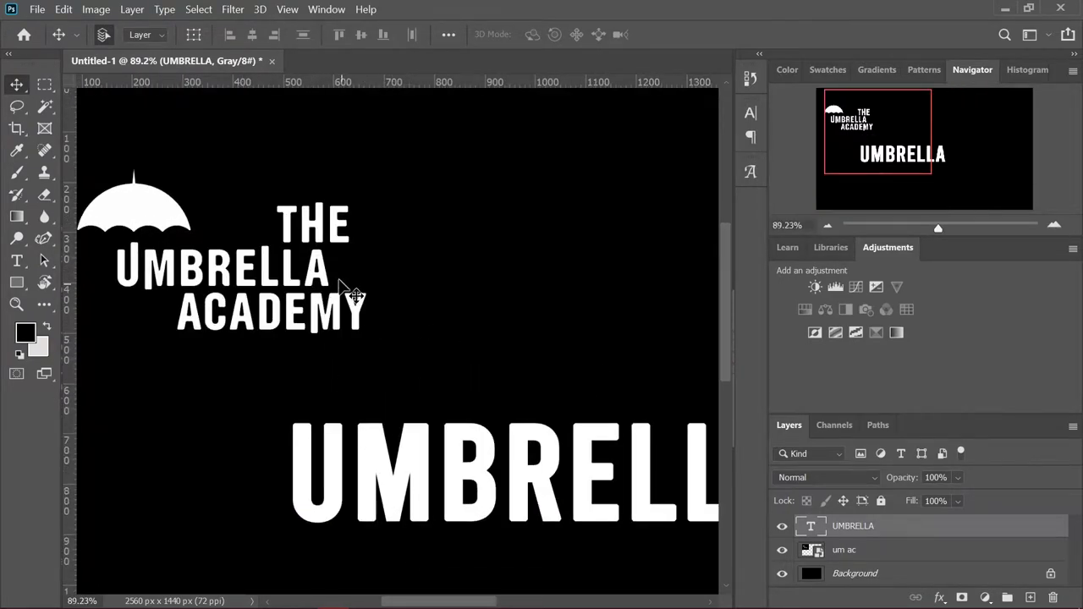
scroll(317, 357, down, 1)
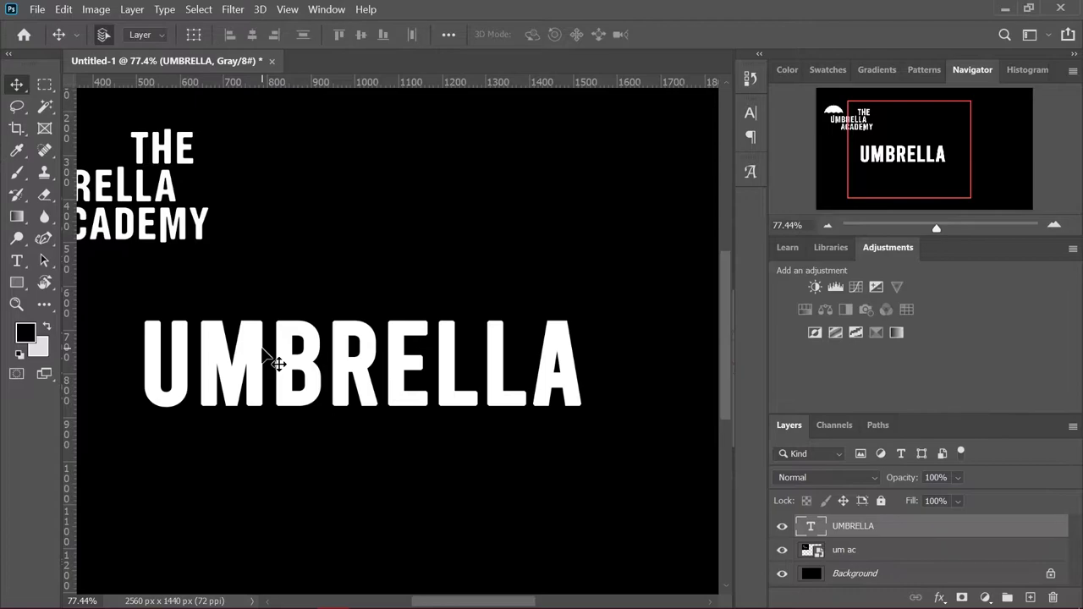
scroll(278, 364, down, 3)
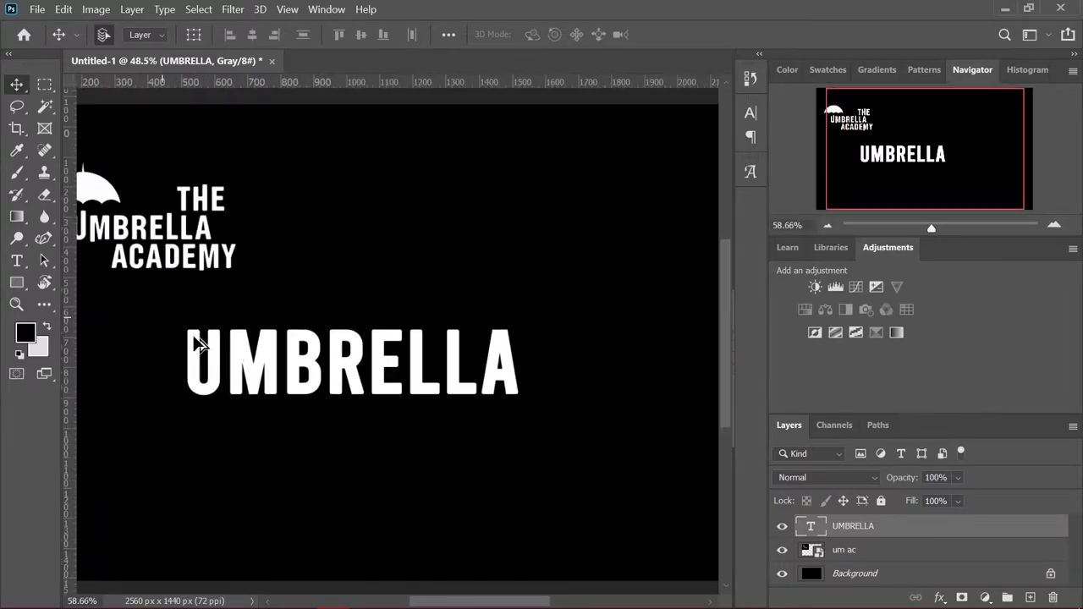
scroll(195, 338, up, 1)
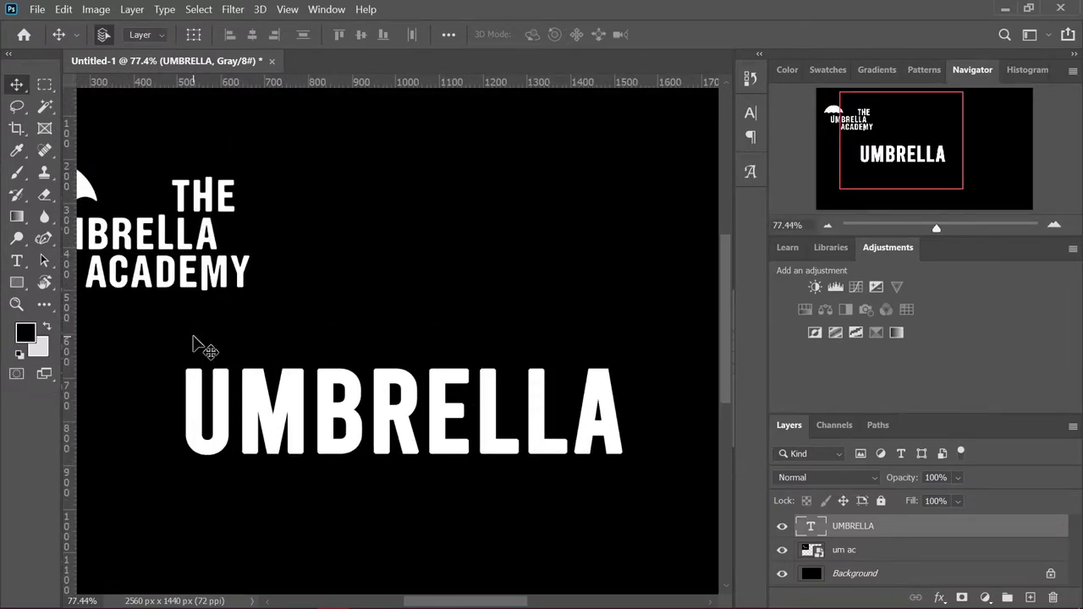
scroll(193, 339, left, 2)
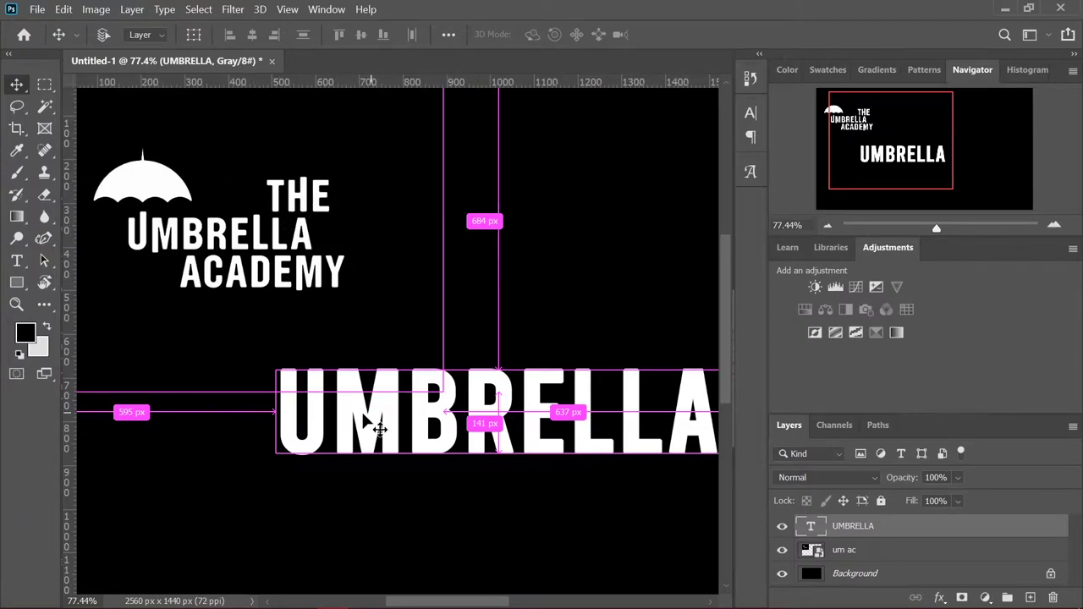
Rasterize the UMBRELLA type layer, keeping the Rectangular Marquee as the selection tool
click(560, 390)
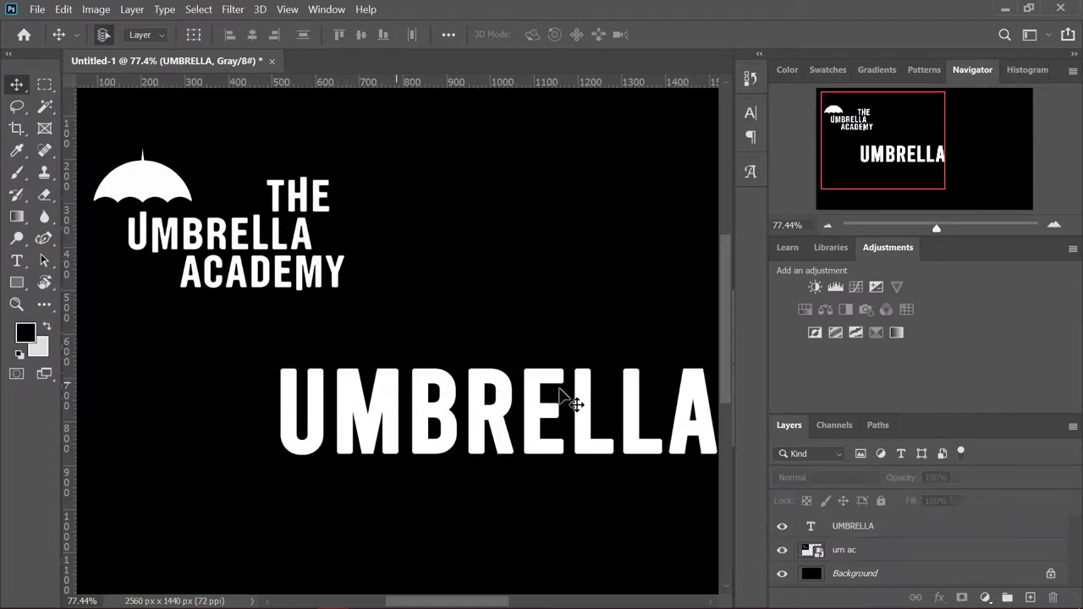
click(883, 531)
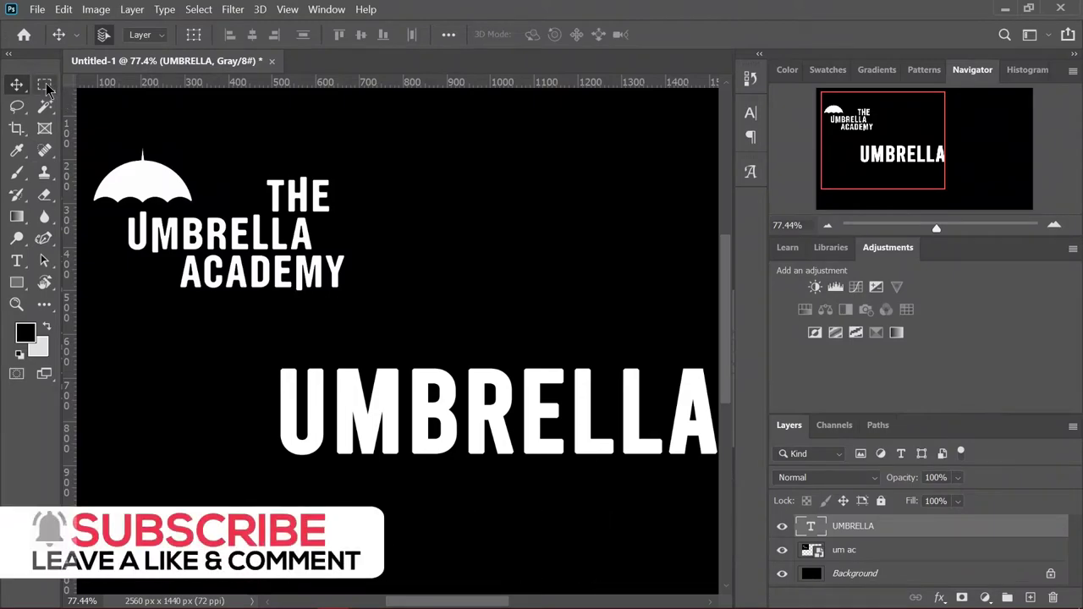
key(m)
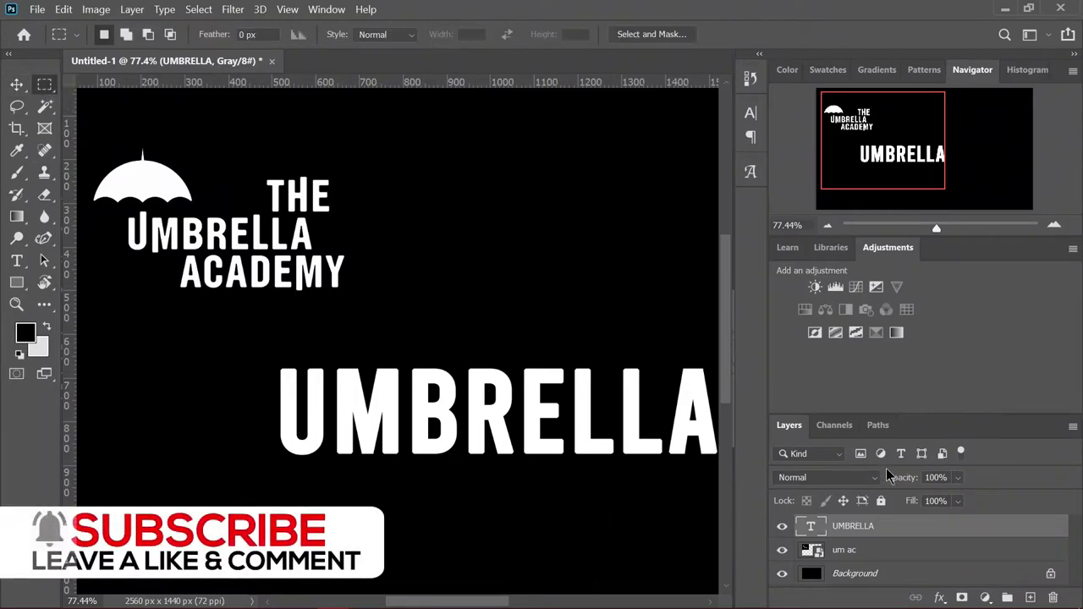
right_click(902, 529)
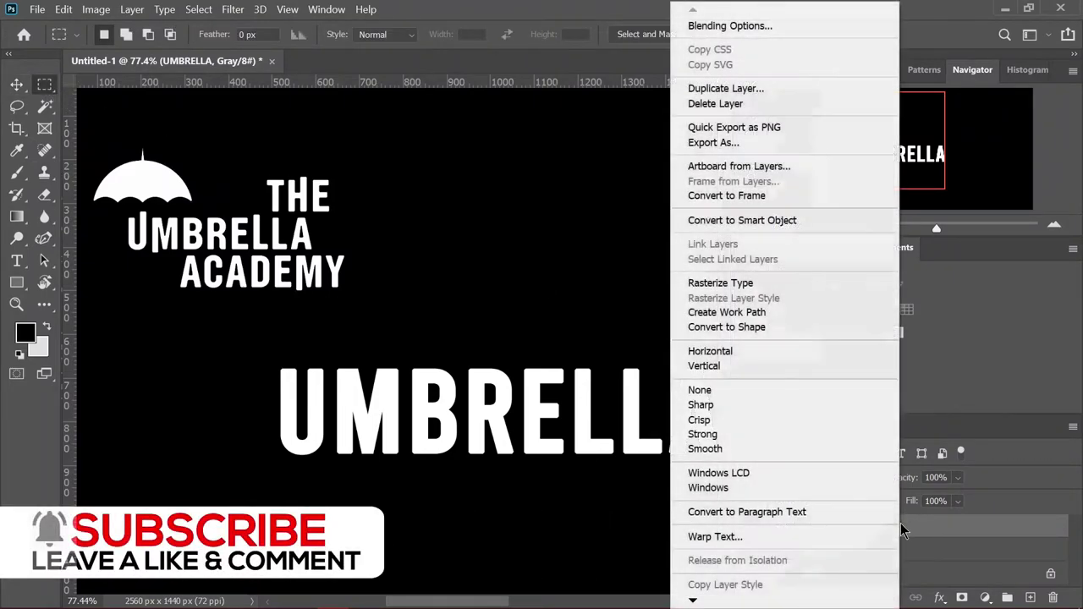
click(760, 285)
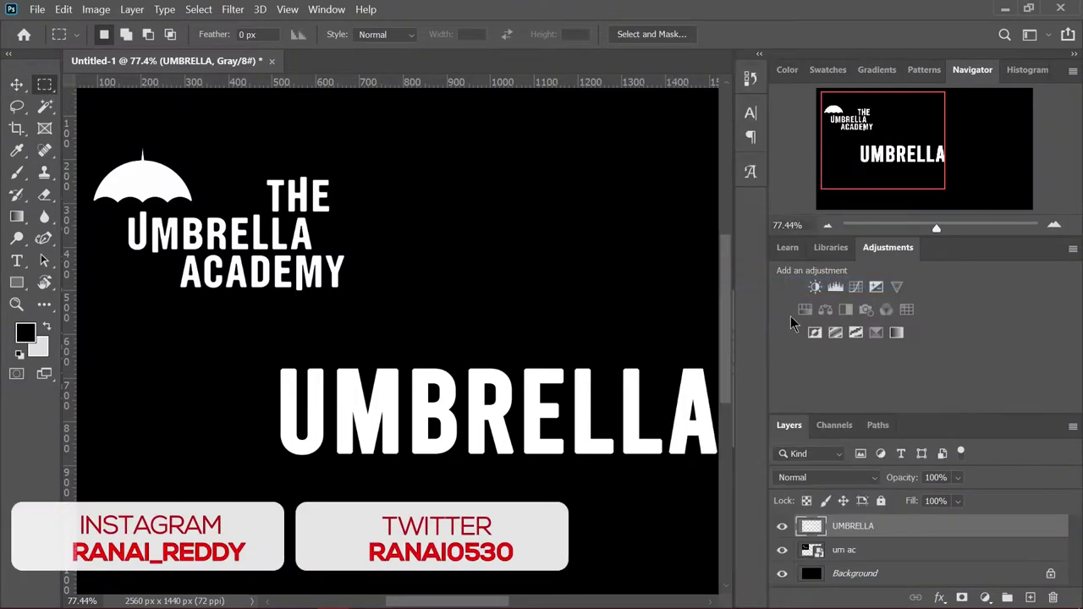
right_click(45, 84)
click(126, 84)
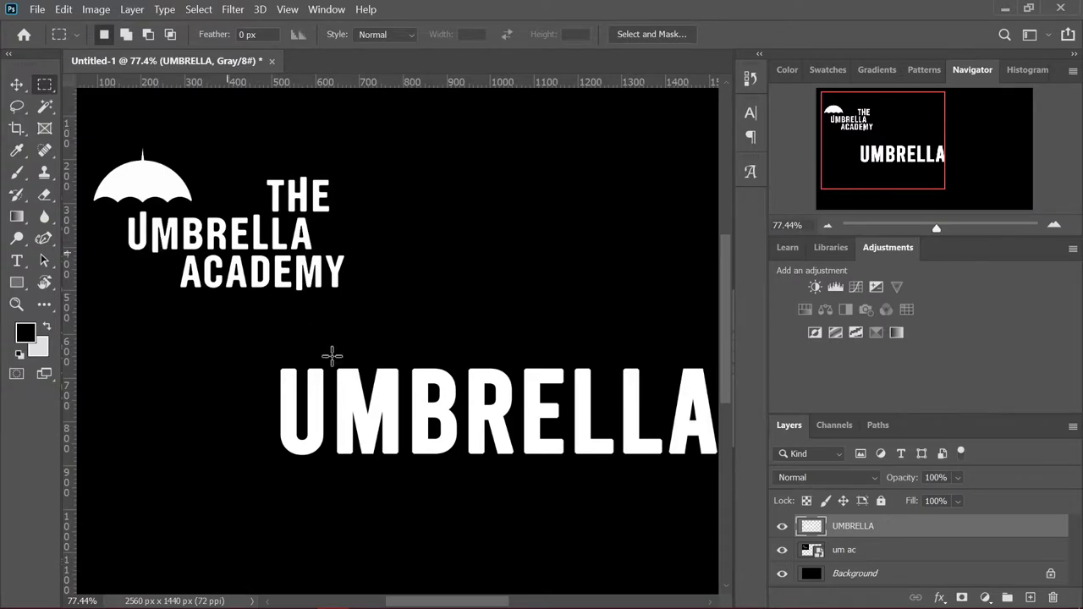
Copy the top of the U's right stroke onto a new layer and check the copy
scroll(279, 403, up, 5)
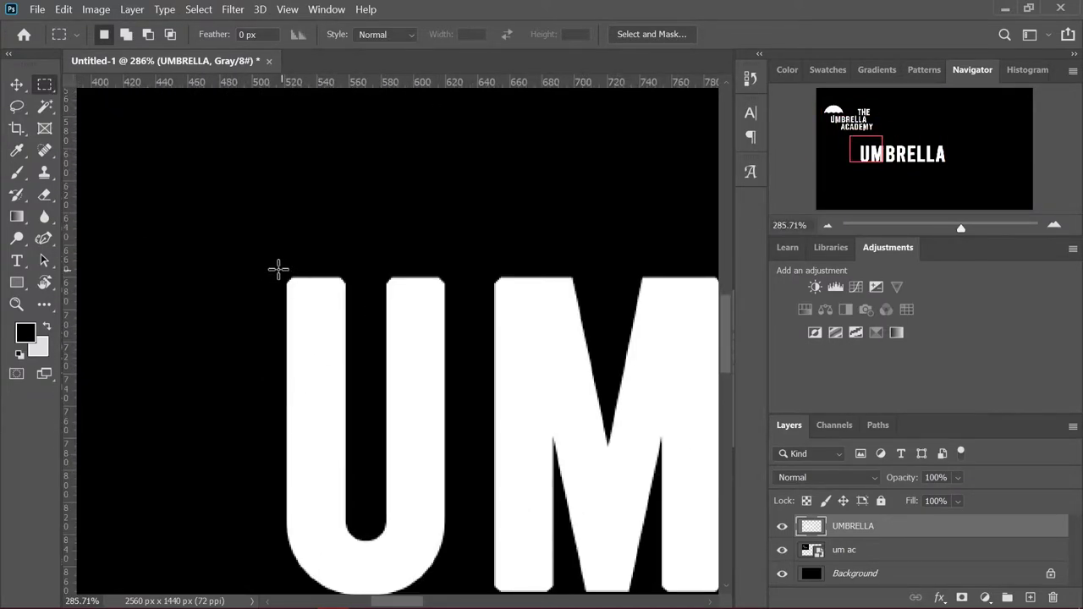
drag(377, 260, 450, 345)
click(15, 85)
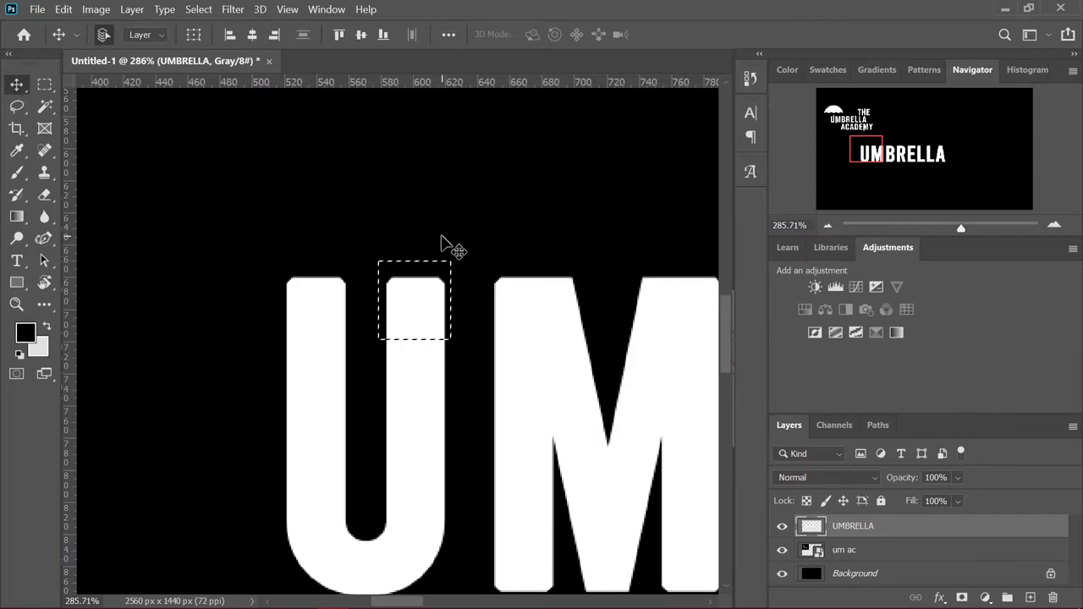
key(ctrl+j)
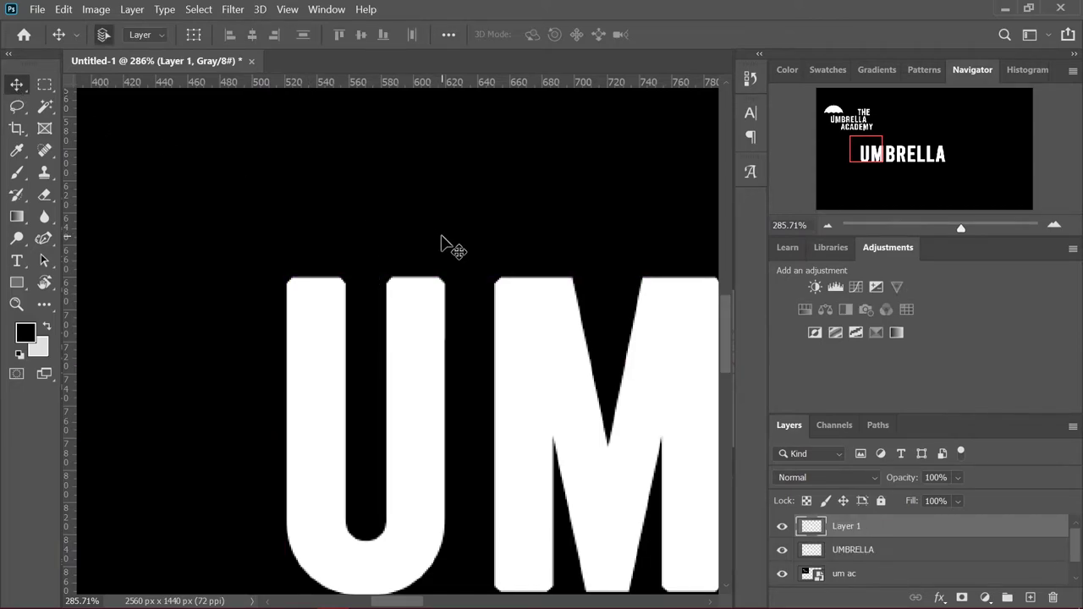
click(782, 550)
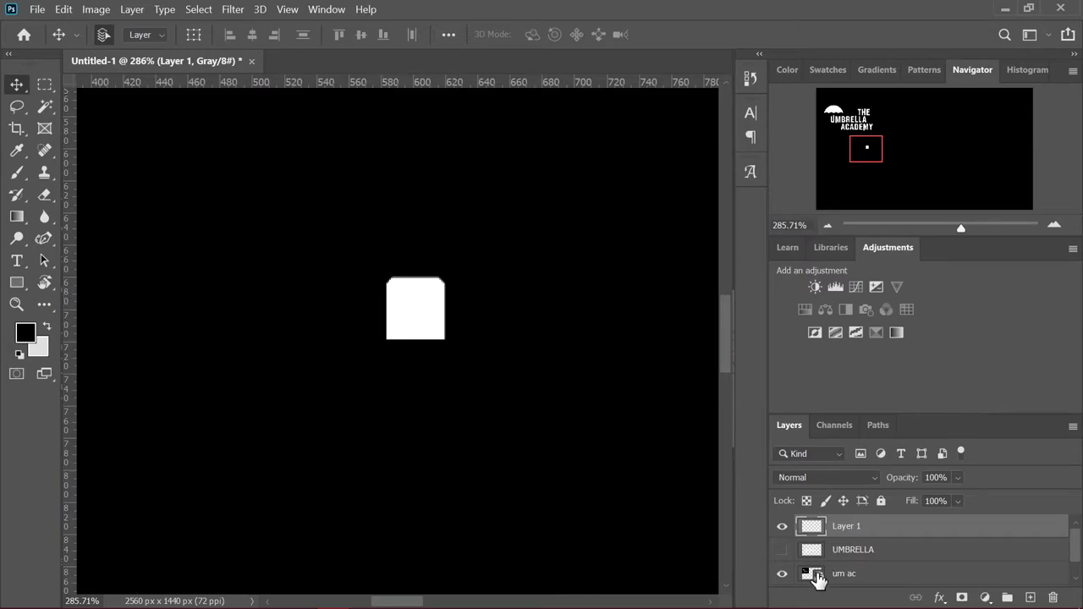
click(783, 550)
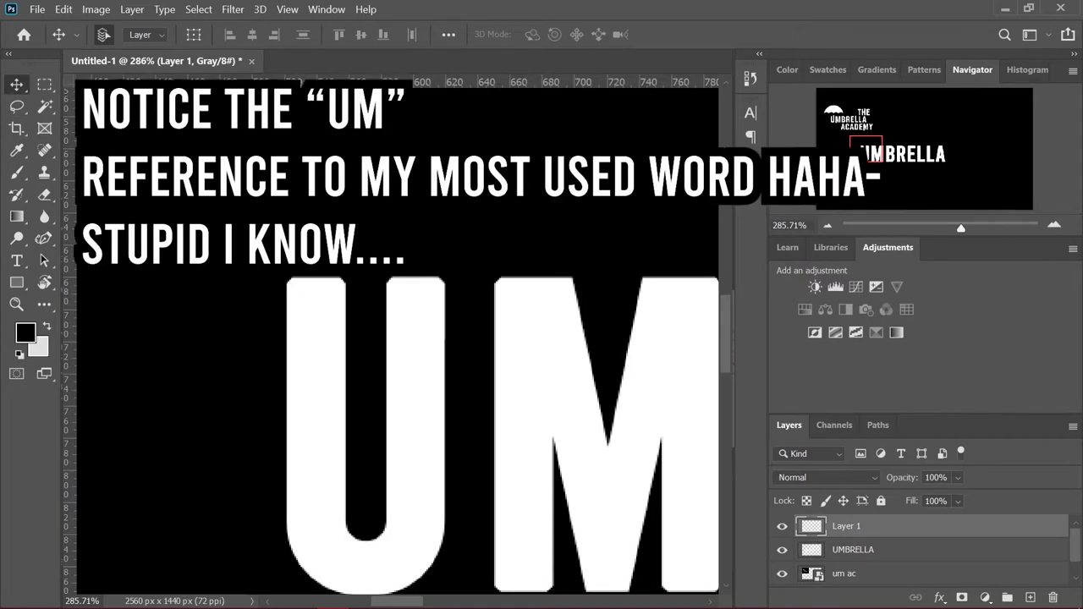
Move the copied piece upward so the U's stem rises above the other letters
key(Up)
key(Up)
key(Up)
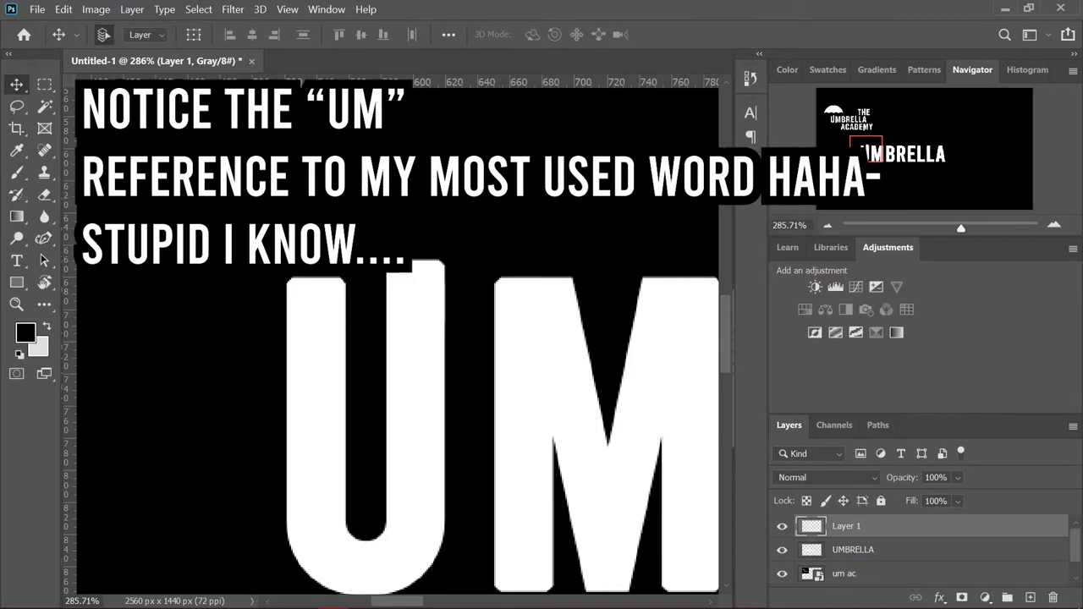
key(Up)
key(Up)
key(Up)
key(Up)
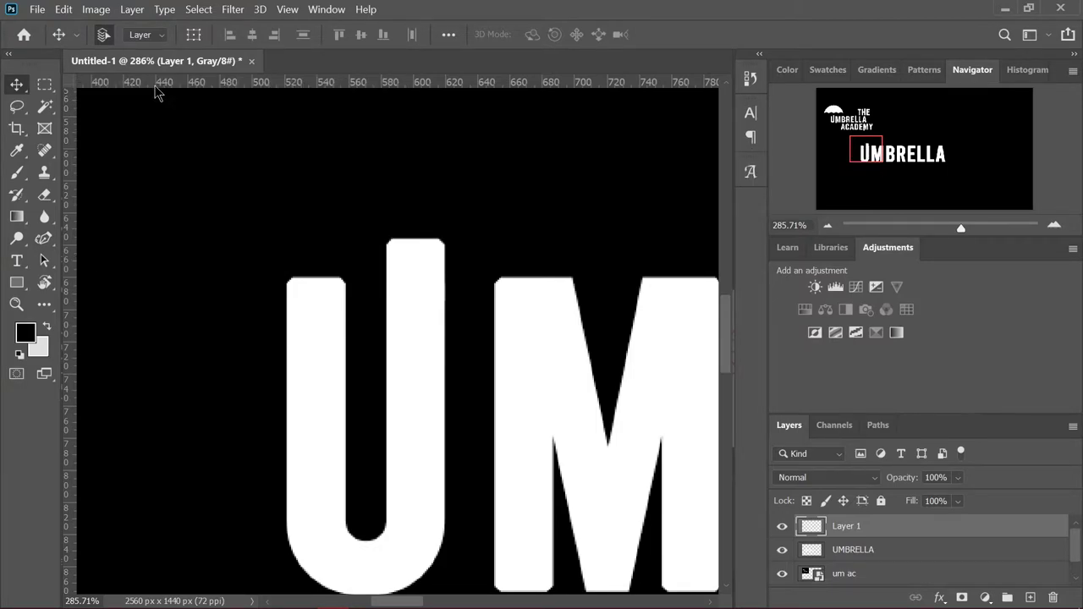
scroll(310, 218, down, 6)
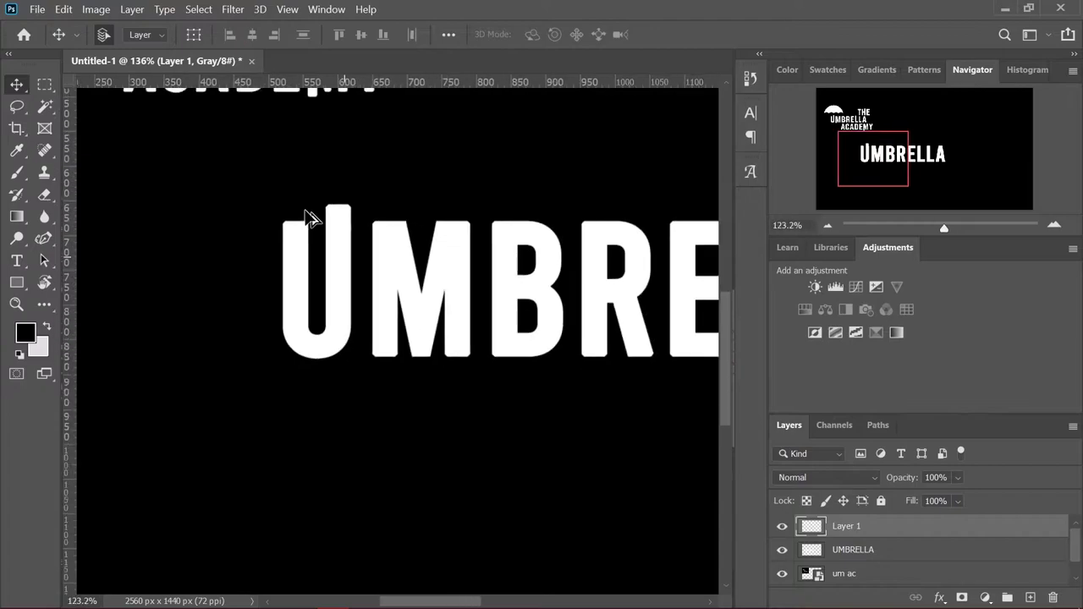
scroll(495, 217, up, 1)
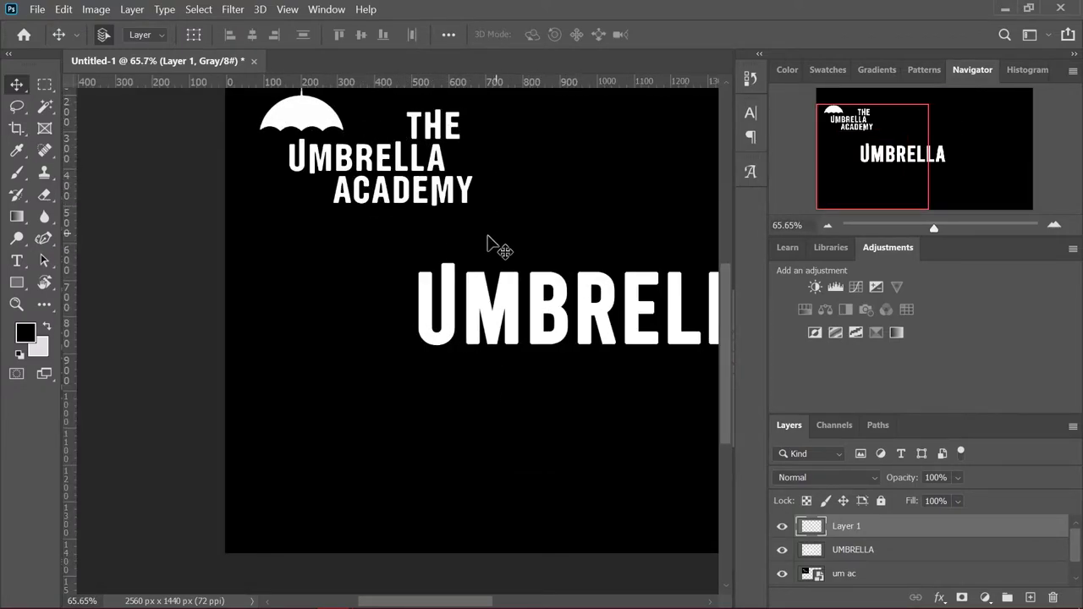
drag(562, 312, 323, 174)
scroll(323, 179, up, 5)
Copy the area above the first L from the UMBRELLA layer onto a new Layer 2
key(m)
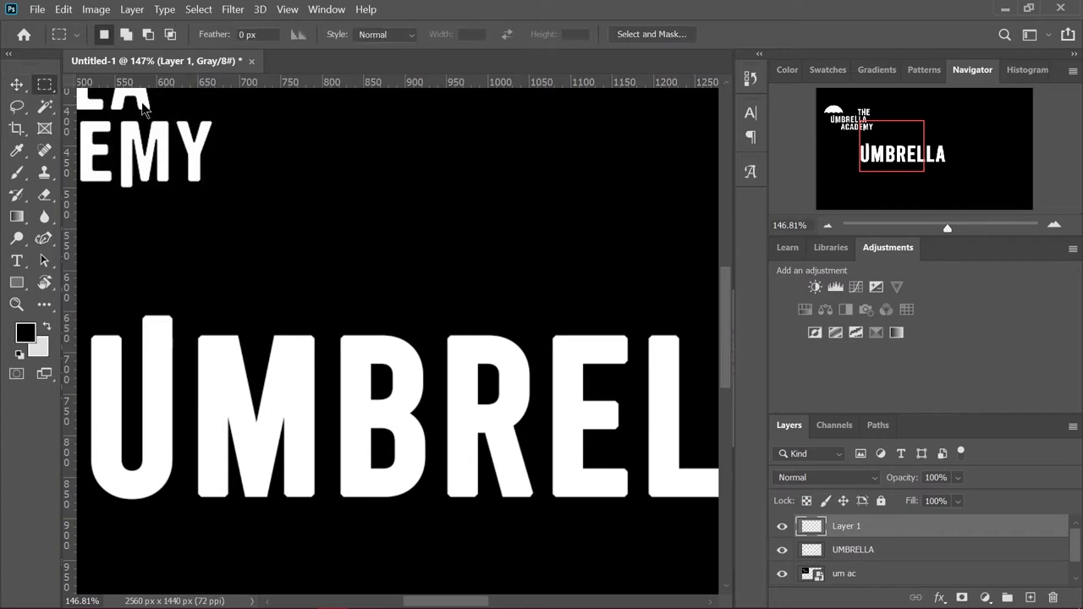
scroll(604, 277, right, 3)
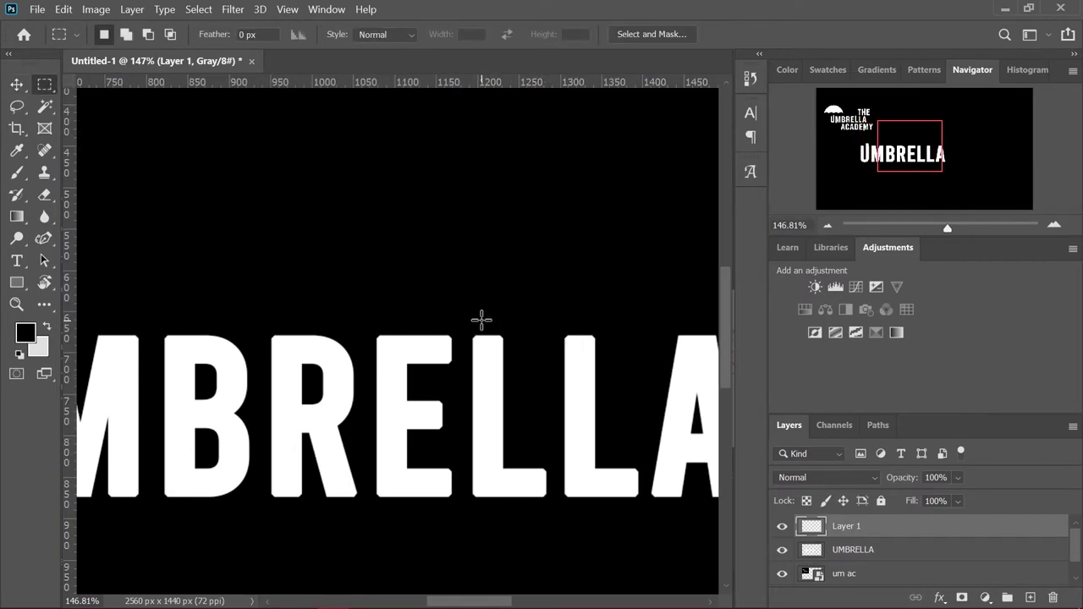
drag(462, 317, 510, 367)
click(17, 84)
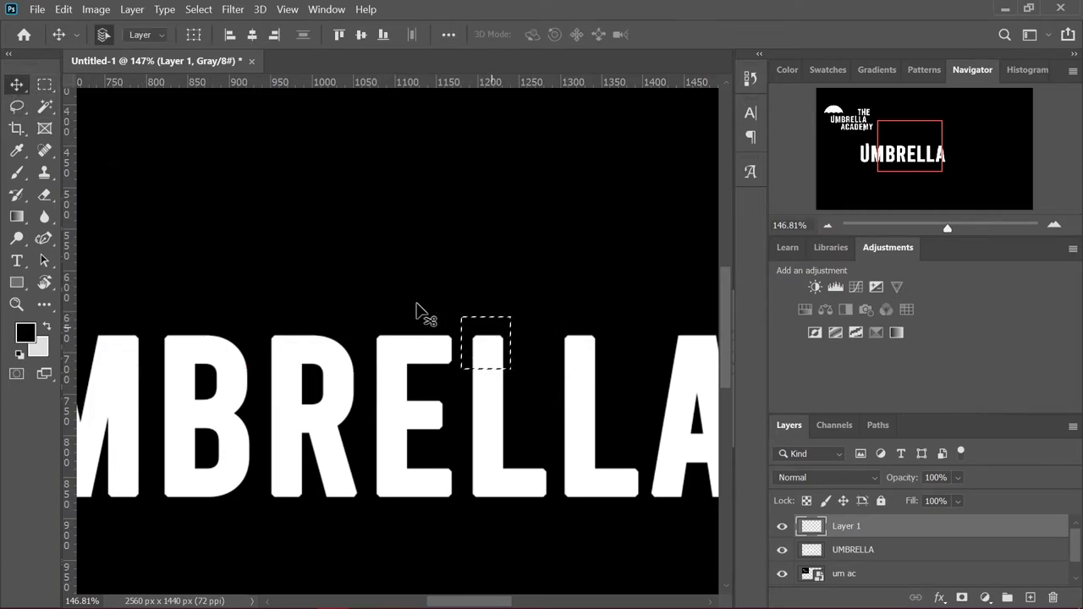
click(897, 552)
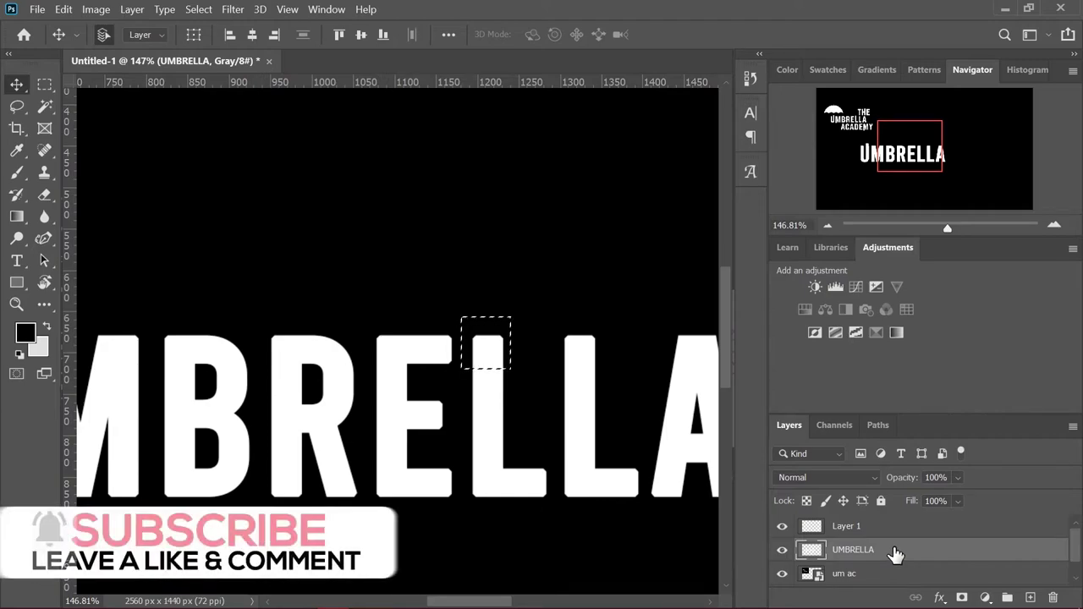
key(ctrl+j)
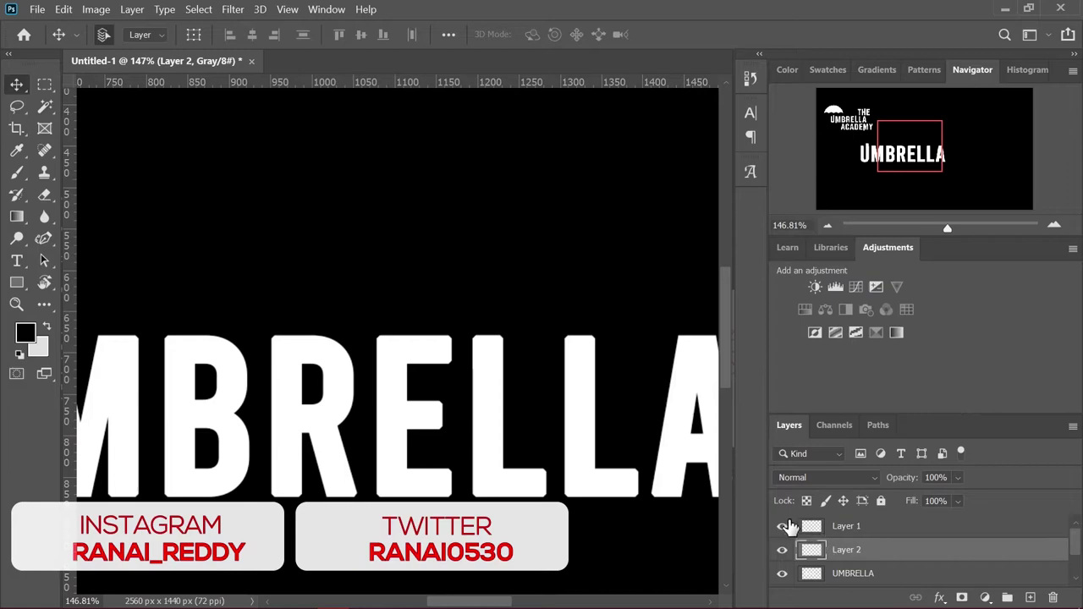
Check the copied block by toggling layer visibility, then stack Layer 2 above Layer 1
click(781, 573)
click(781, 526)
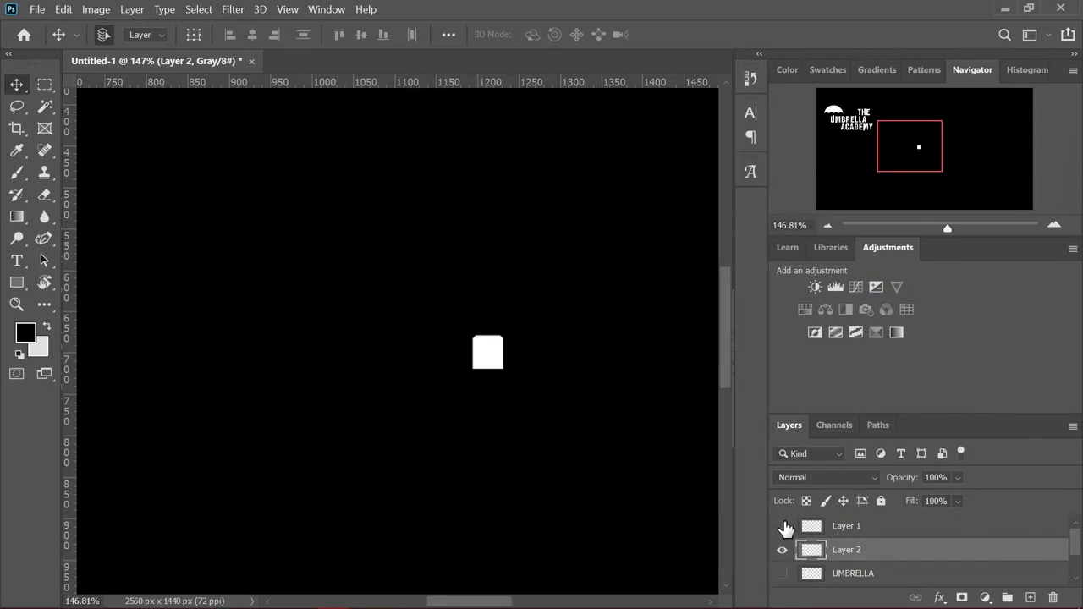
click(781, 526)
click(781, 573)
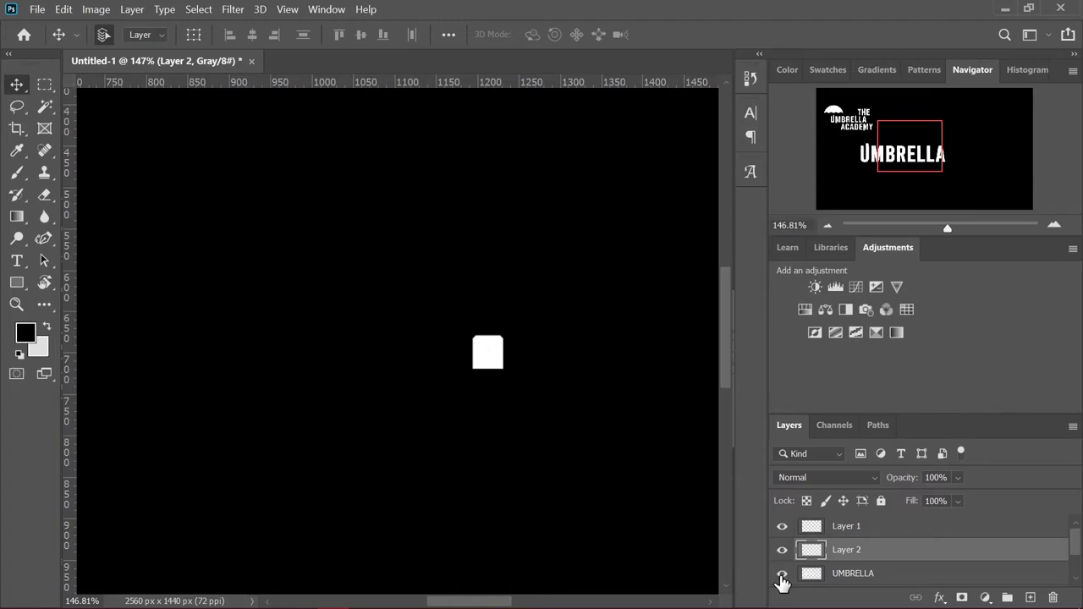
drag(882, 549, 876, 537)
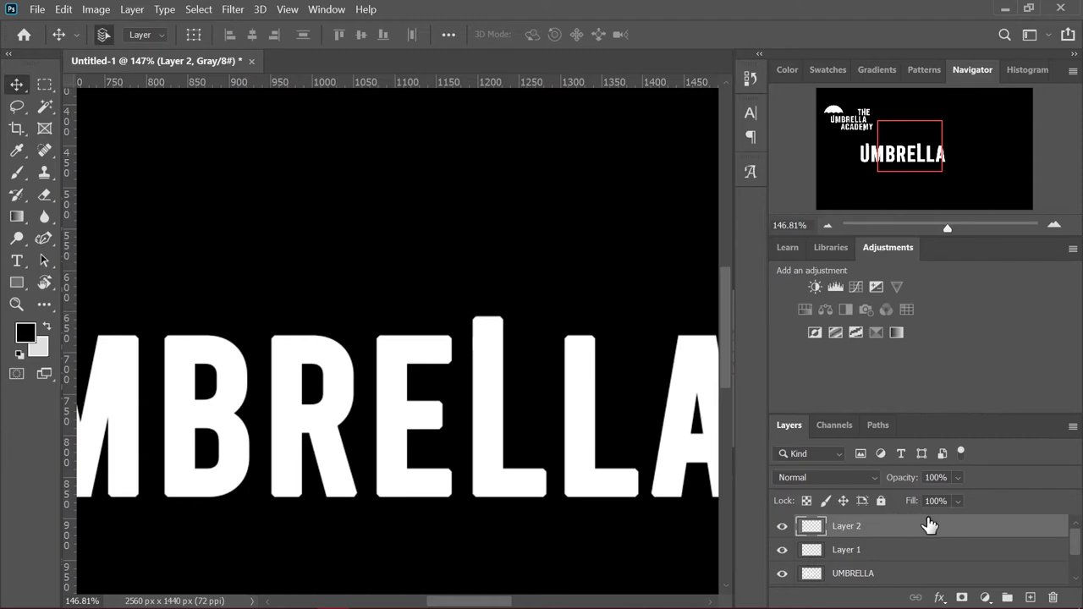
scroll(467, 370, down, 3)
scroll(326, 337, down, 2)
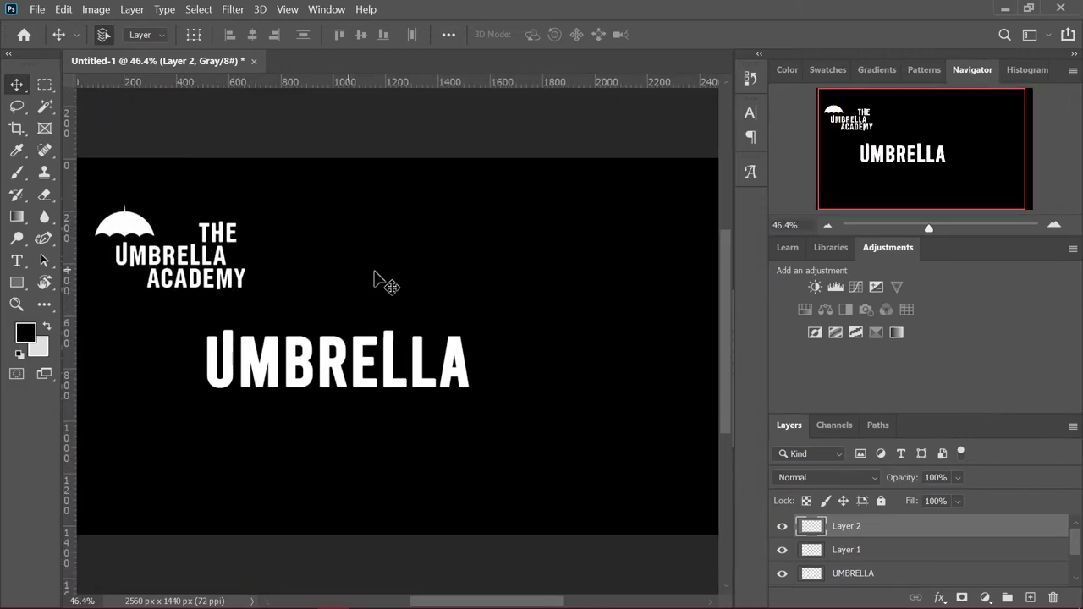
Add a white Bebas 'TEXT HERE' line below UMBRELLA and commit it
scroll(177, 281, up, 4)
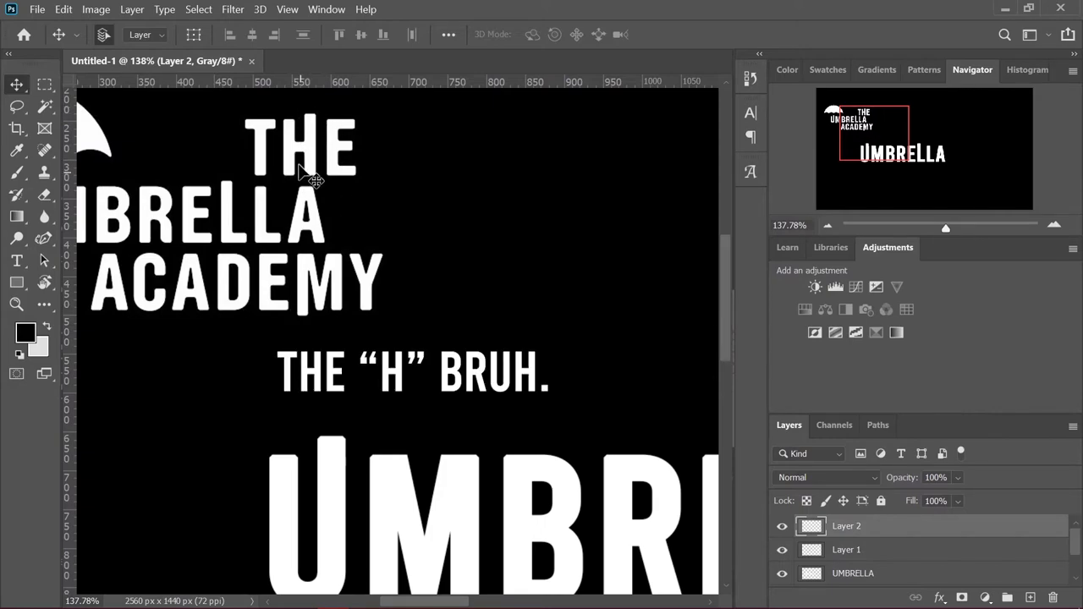
scroll(127, 287, down, 5)
click(16, 261)
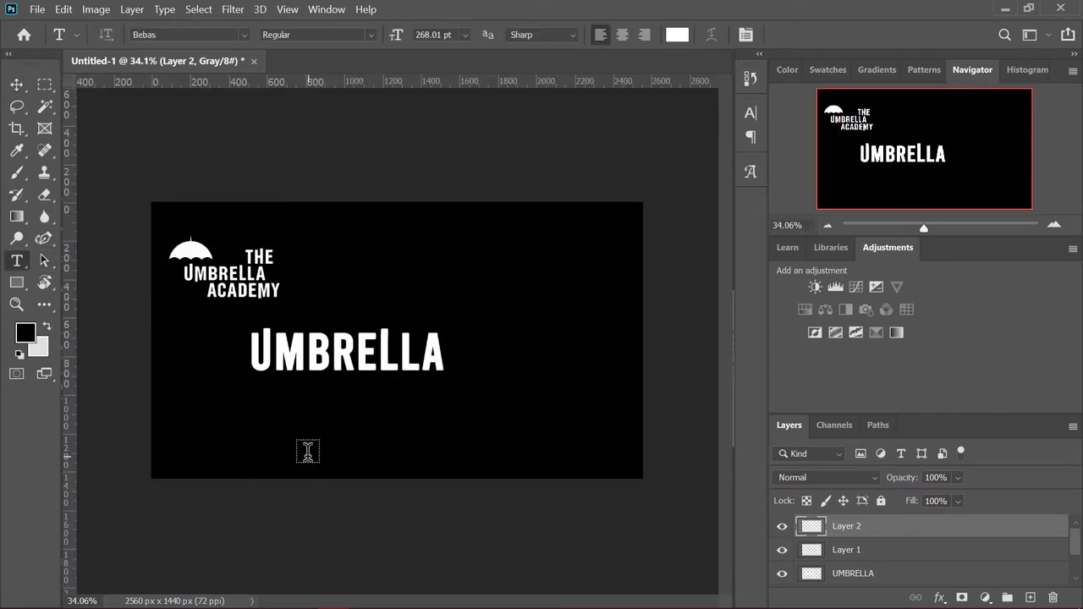
click(307, 451)
key(BackSpace)
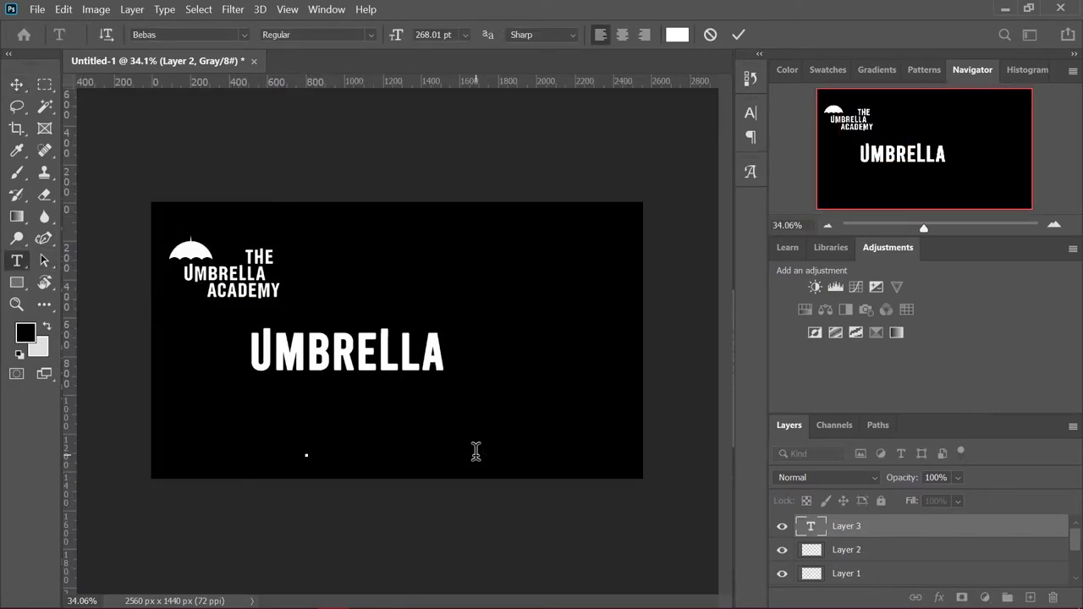
text(TEXT)
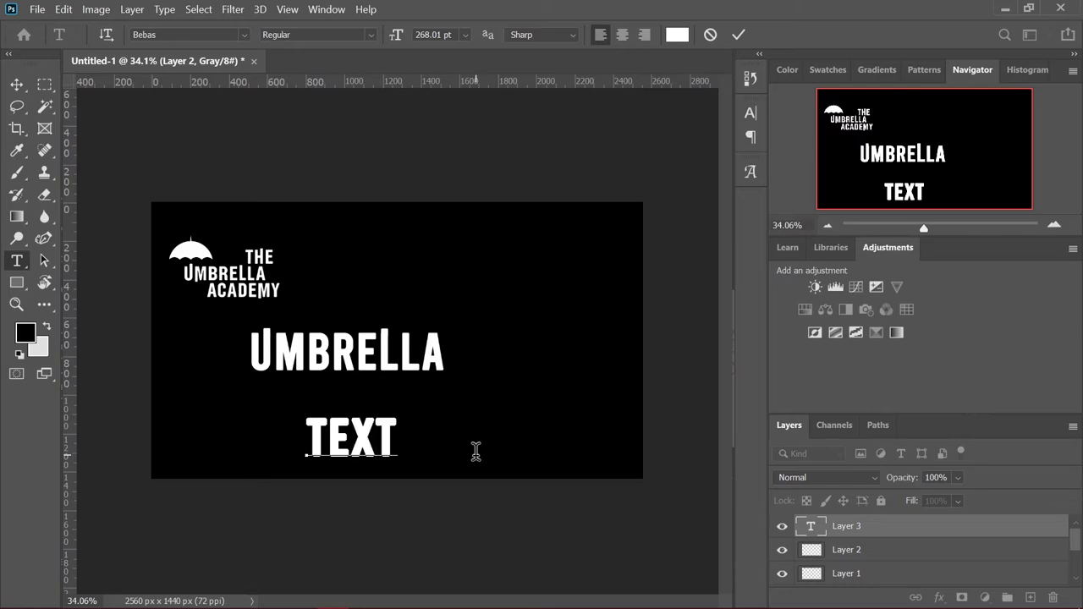
text( HERE)
click(16, 84)
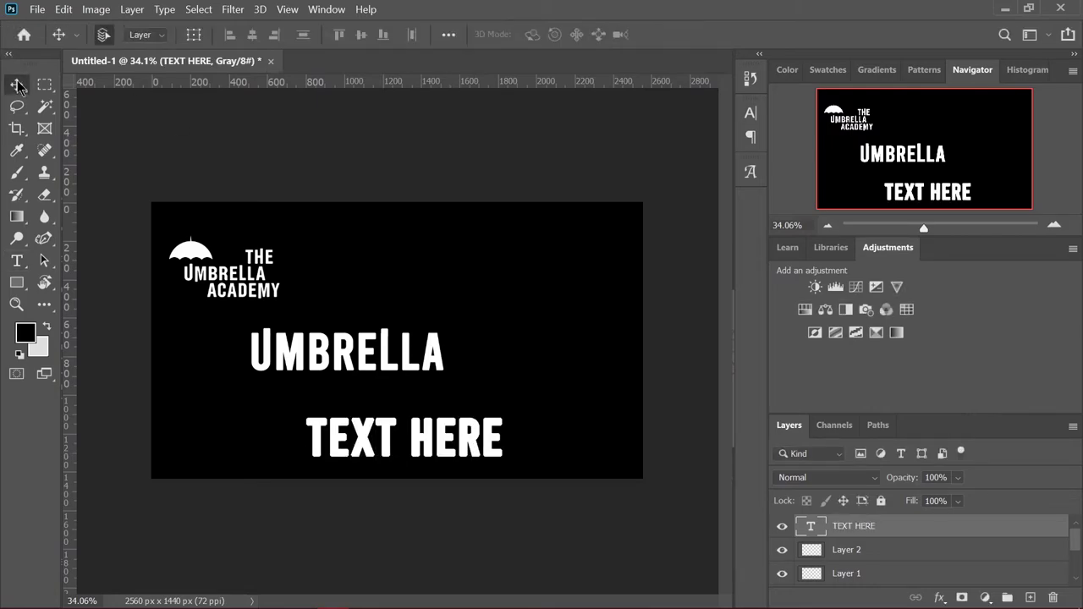
scroll(321, 464, up, 3)
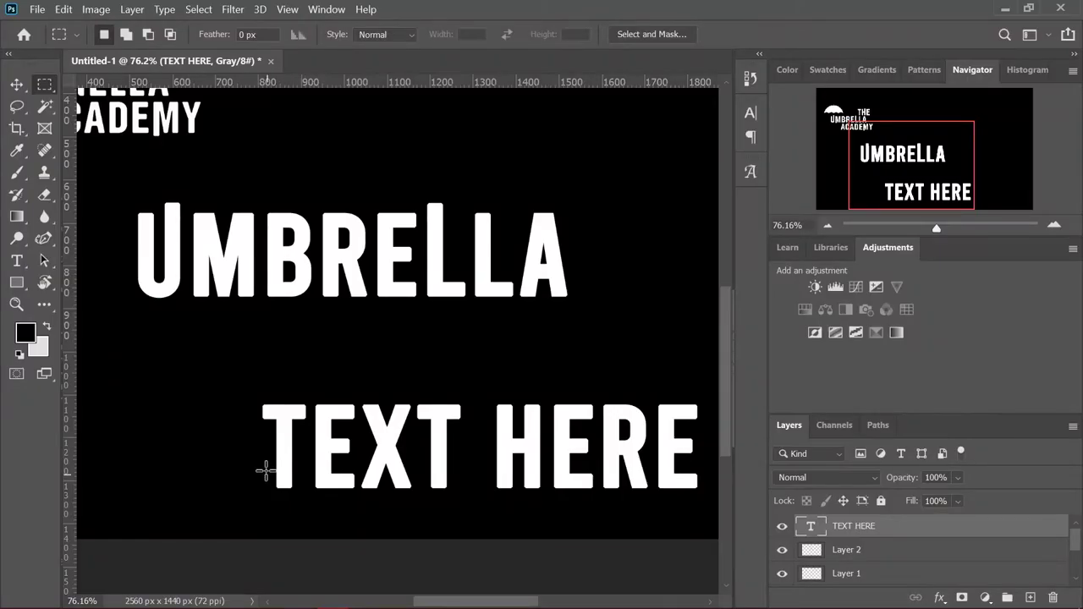
Rasterize the TEXT HERE layer and copy a strip below the T onto new Layer 3
drag(269, 460, 302, 506)
right_click(899, 534)
click(751, 283)
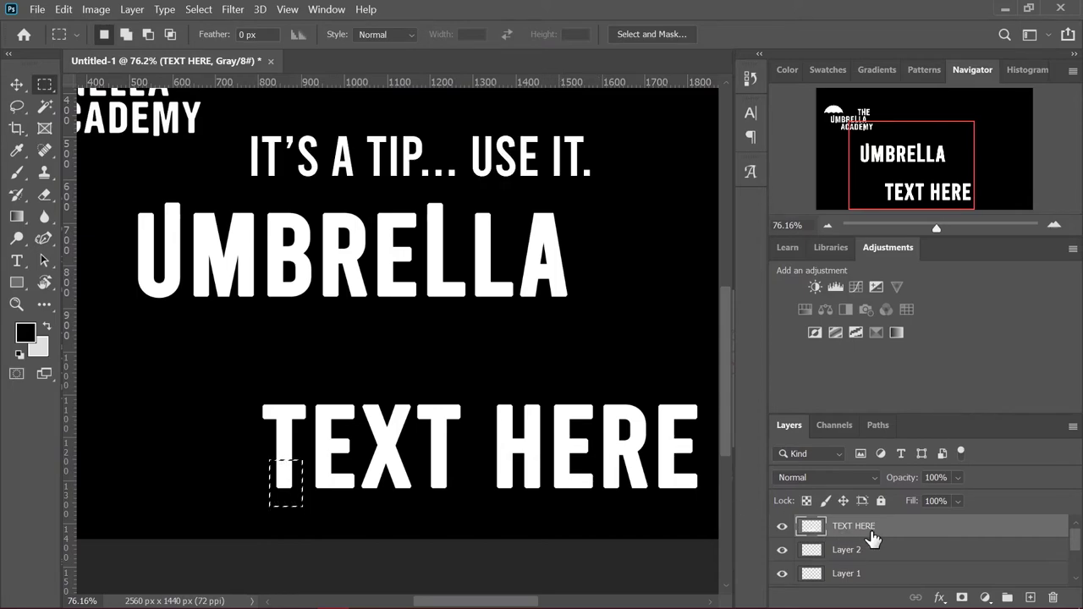
key(ctrl+j)
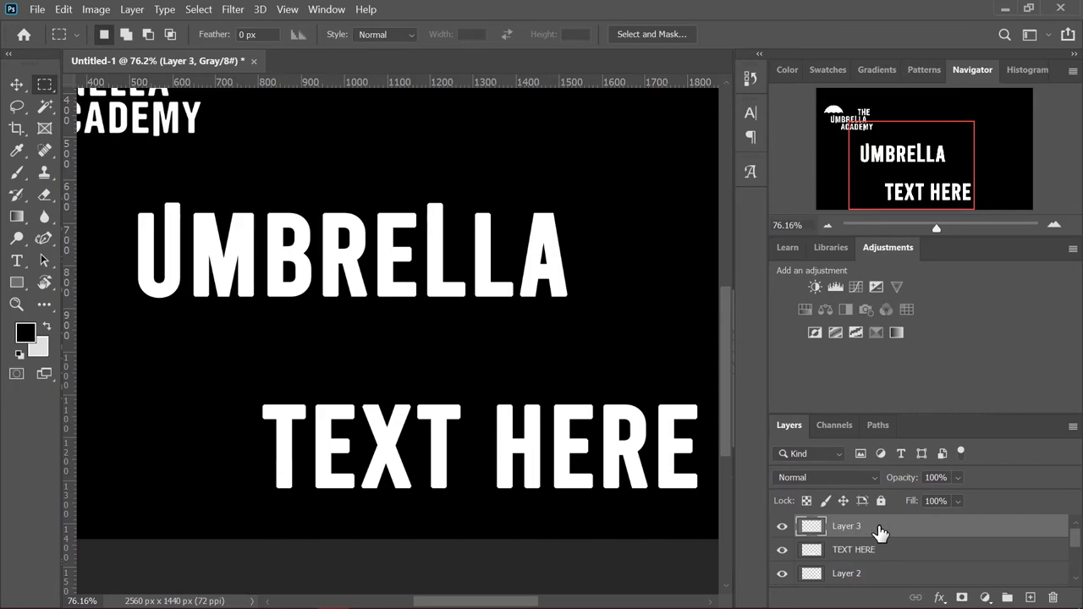
key(v)
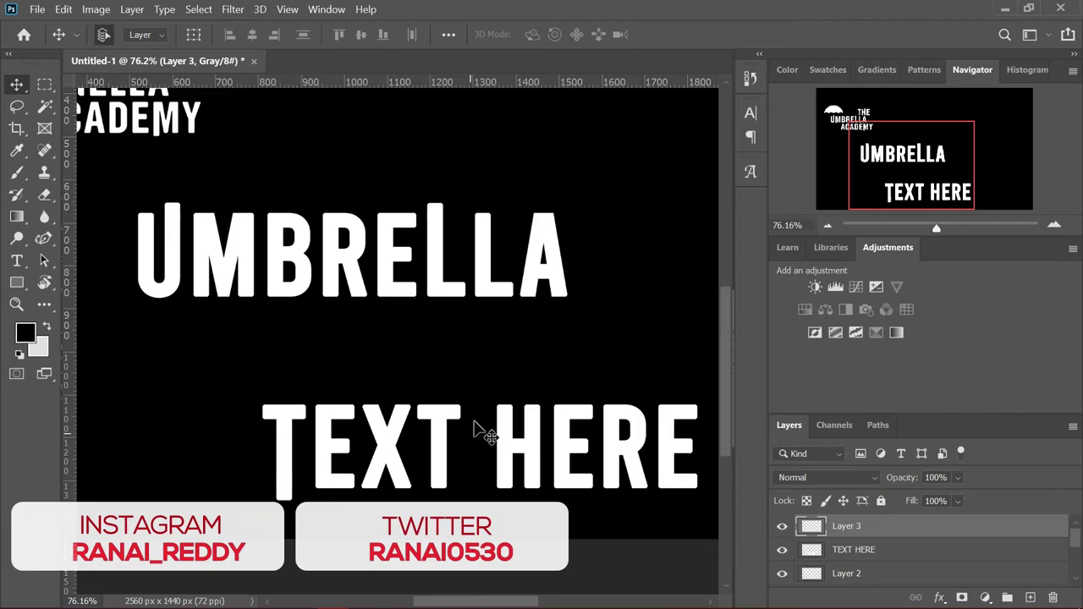
click(43, 85)
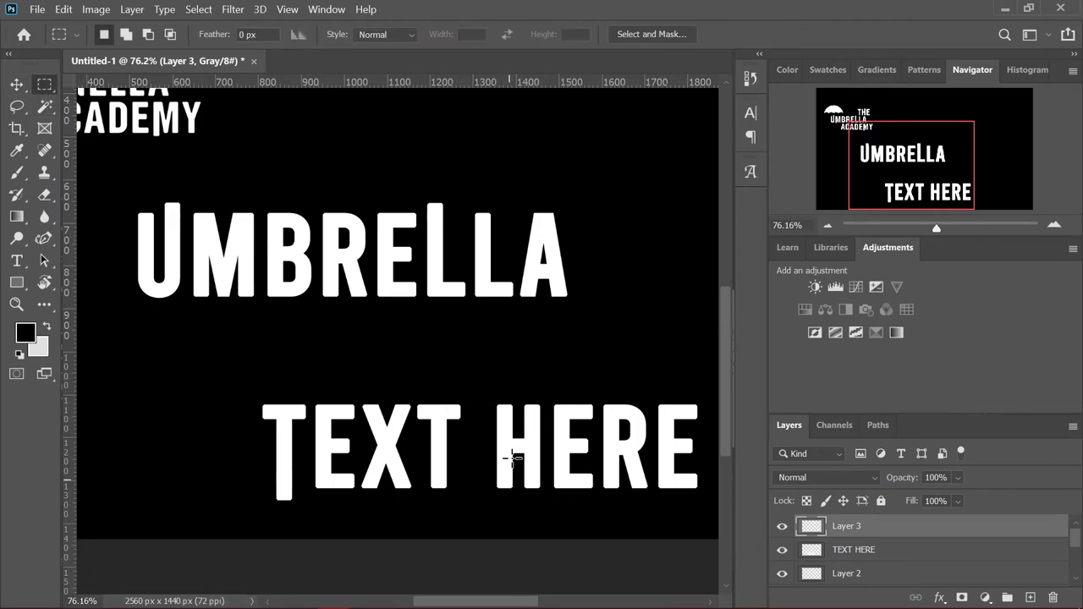
click(20, 82)
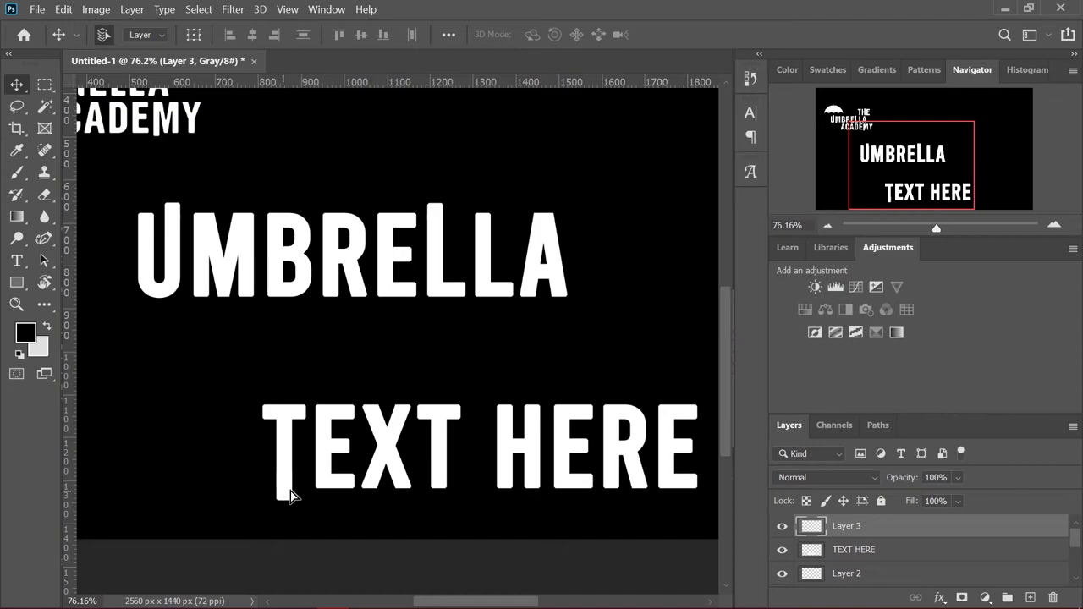
Duplicate the bar onto the H of HERE, resize it, and fit the image to the window
drag(288, 495, 507, 408)
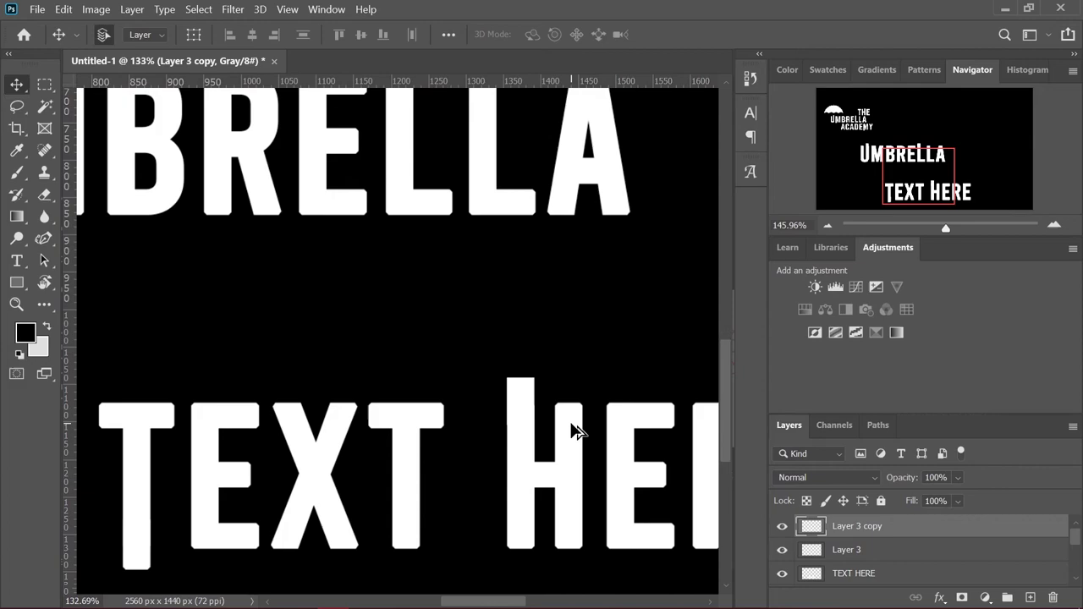
scroll(573, 432, up, 2)
key(ctrl+t)
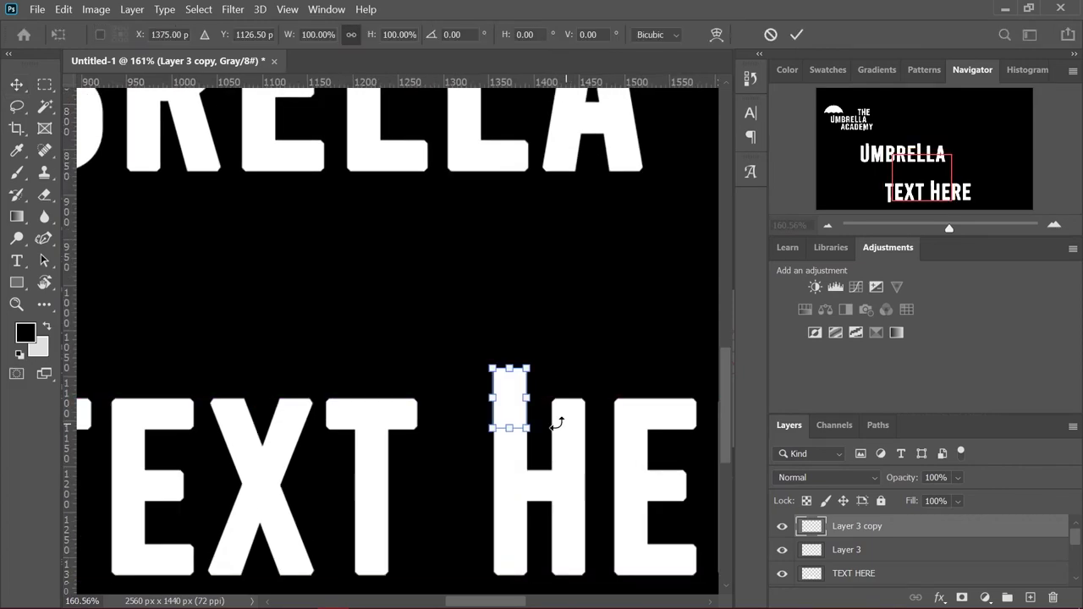
key(Return)
key(ctrl+0)
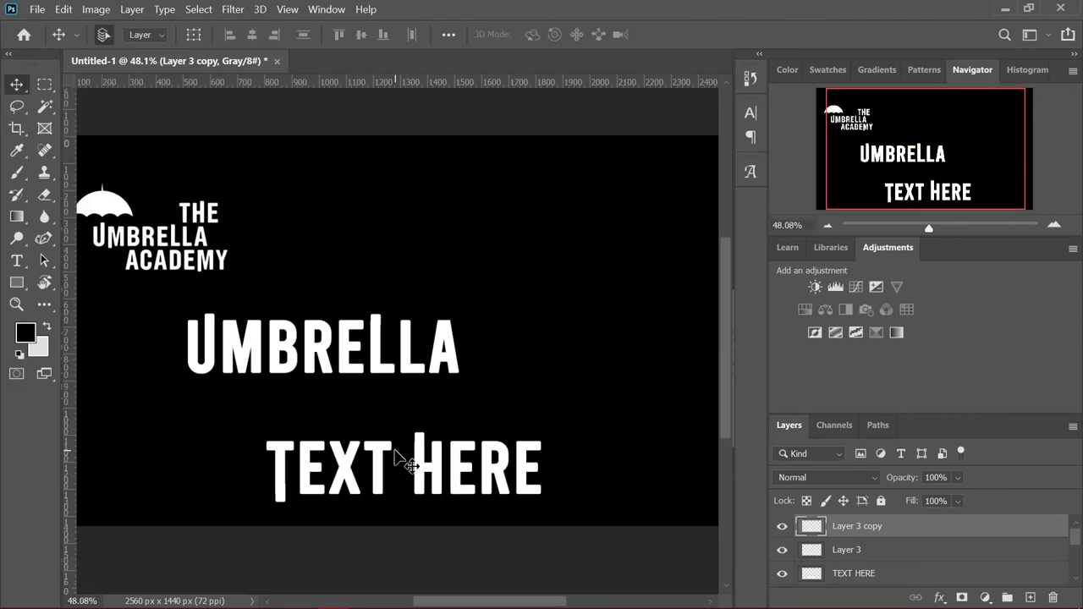